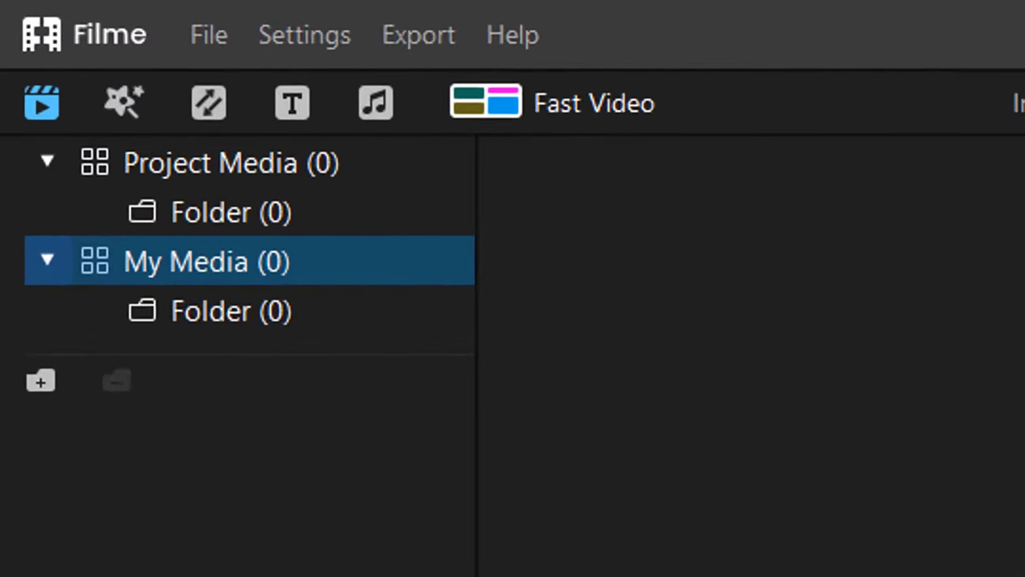
Show the Wedding Fast Video templates: Engagement, Wedding and Anniversary.
{"action": "left_click", "coordinate": [594, 103]}
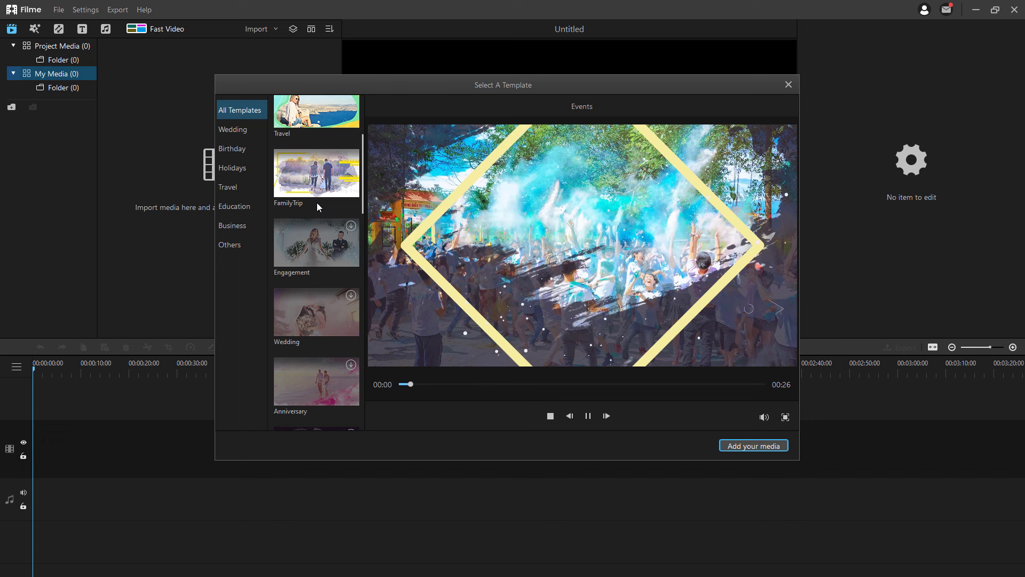
{"action": "scroll", "coordinate": [1024, 576], "scroll_direction": "down", "scroll_amount": 2}
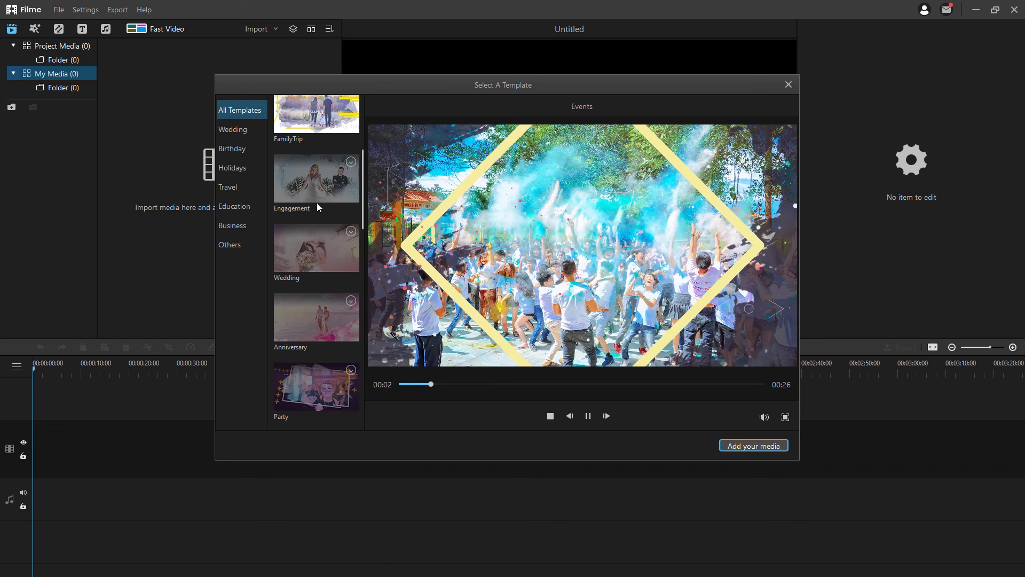
{"action": "scroll", "coordinate": [316, 203], "scroll_direction": "down", "scroll_amount": 2}
{"action": "left_click", "coordinate": [243, 136]}
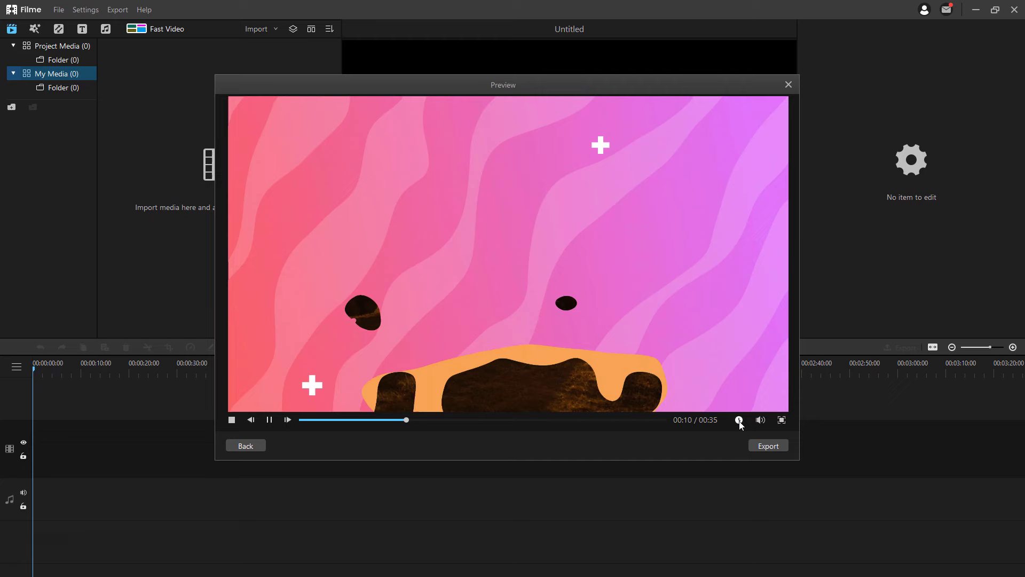
Set the Fast Video image duration to 6.00s, for a 00:00:42 total.
{"action": "left_click", "coordinate": [739, 419]}
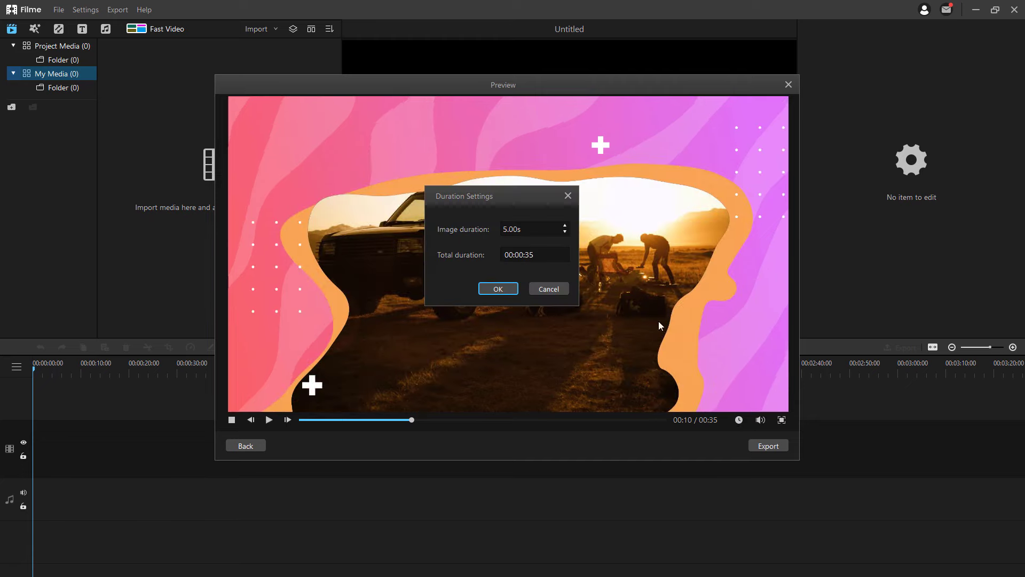
{"action": "left_click", "coordinate": [565, 231]}
{"action": "left_click", "coordinate": [565, 225]}
{"action": "left_click", "coordinate": [565, 224]}
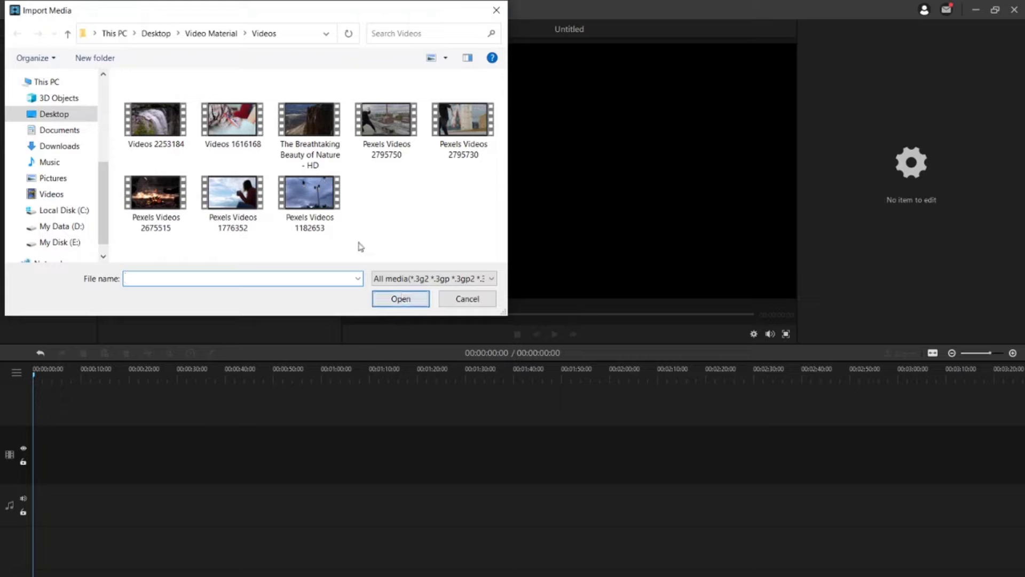
Import both Pexels videos, then place 1182653 first and 1776352 after it on the timeline.
{"action": "left_click_drag", "start_coordinate": [358, 244], "coordinate": [248, 190]}
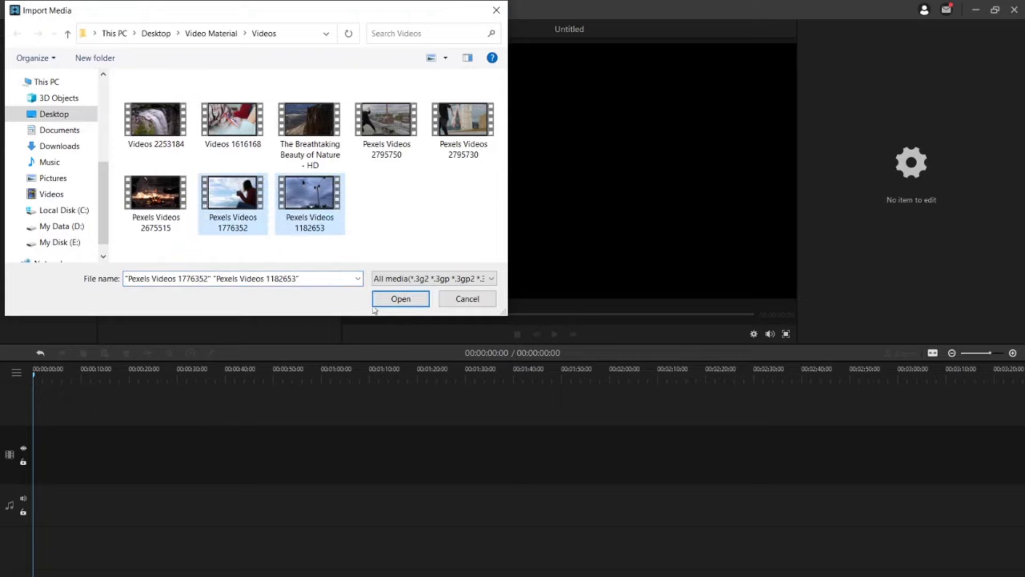
{"action": "left_click", "coordinate": [384, 305]}
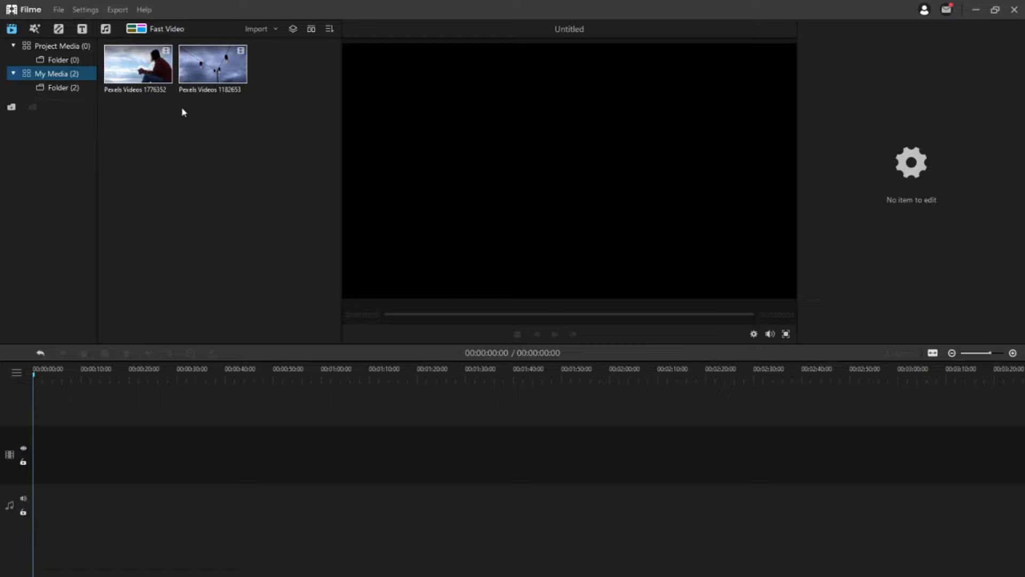
{"action": "mouse_move", "coordinate": [221, 82]}
{"action": "left_click_drag", "start_coordinate": [228, 73], "coordinate": [40, 399]}
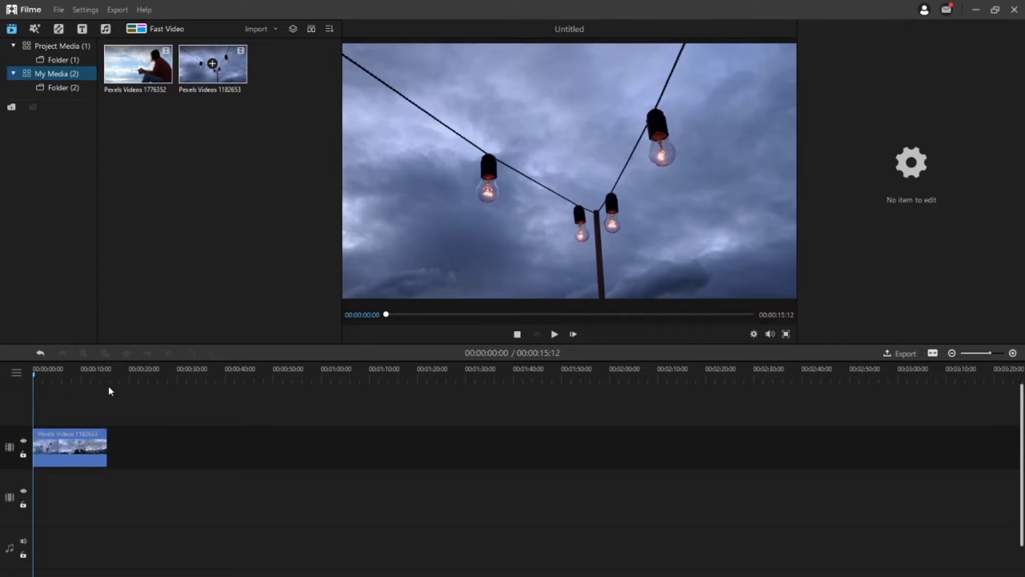
{"action": "left_click", "coordinate": [108, 382]}
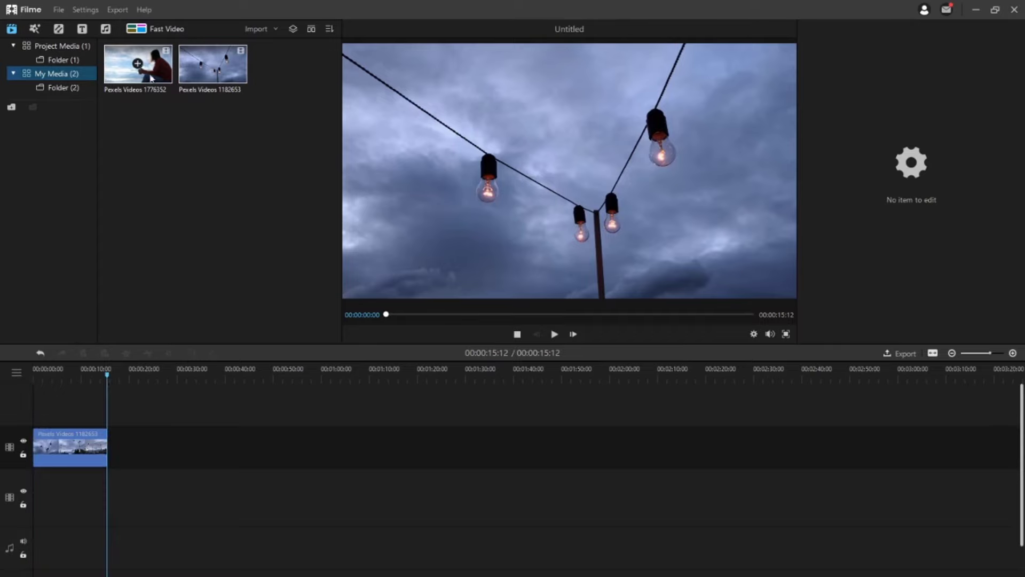
{"action": "left_click", "coordinate": [138, 64]}
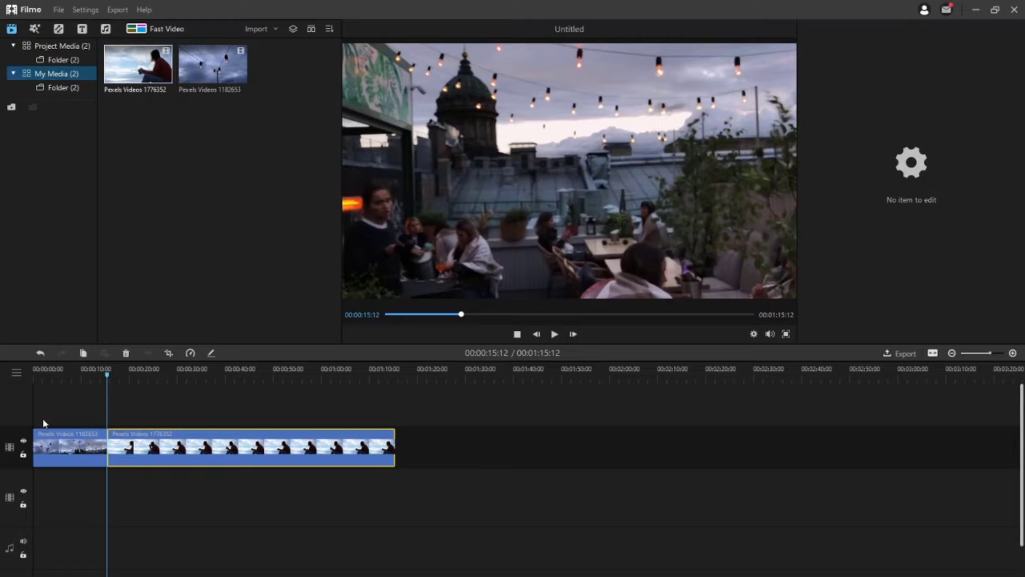
Trim the first clip shorter and close the gap before the second clip.
{"action": "left_click", "coordinate": [45, 395]}
{"action": "left_click", "coordinate": [53, 437]}
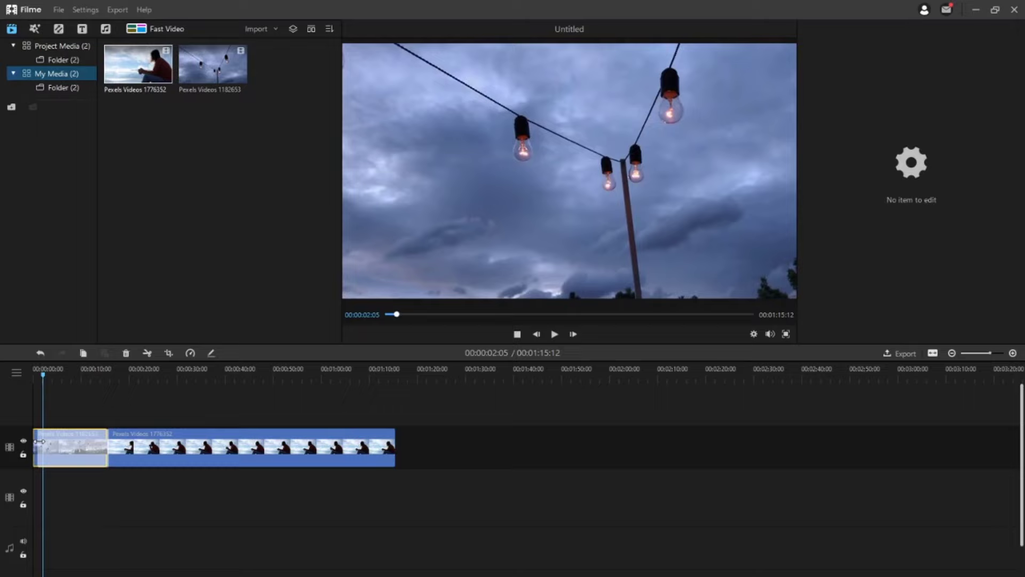
{"action": "left_click_drag", "start_coordinate": [41, 441], "coordinate": [43, 445]}
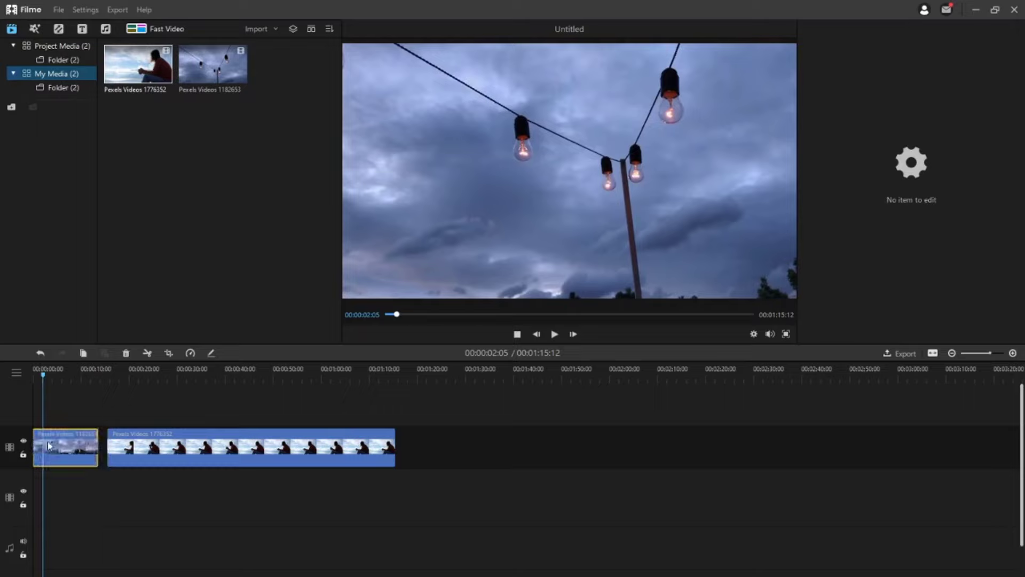
{"action": "left_click_drag", "start_coordinate": [152, 447], "coordinate": [143, 448]}
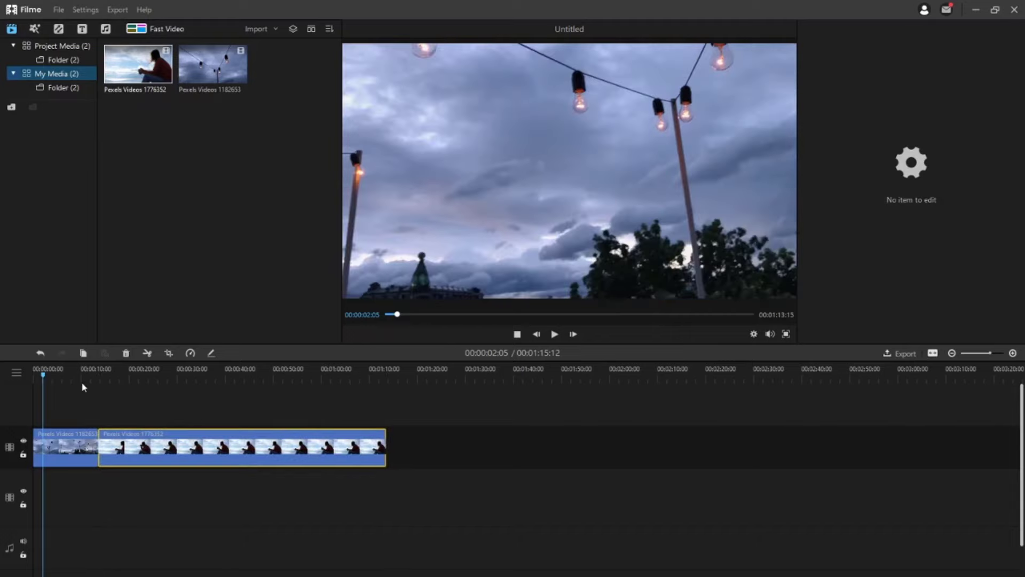
Split the Pexels Videos 1182653 clip at 00:00:10:11.
{"action": "left_click", "coordinate": [75, 381]}
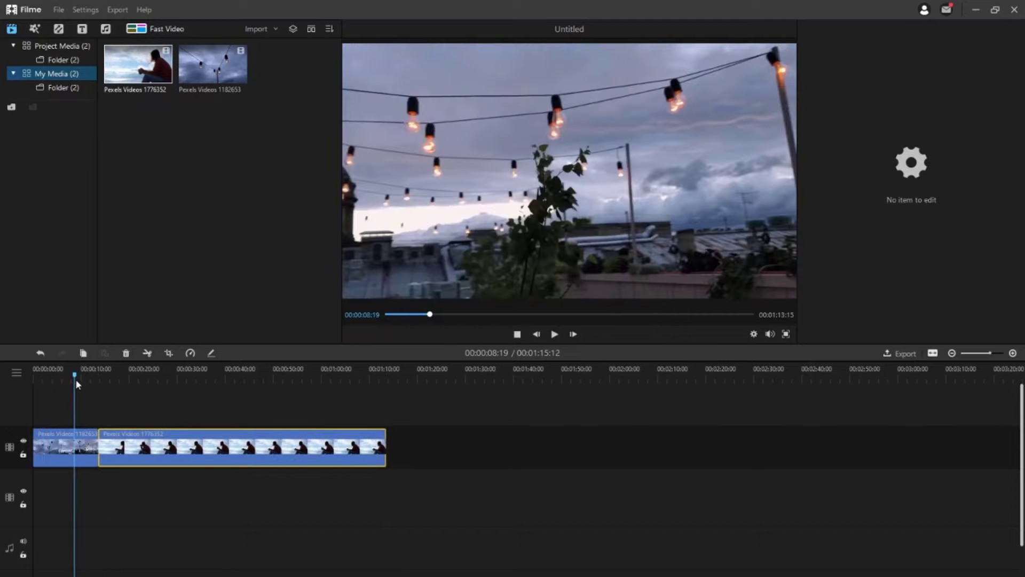
{"action": "left_click_drag", "start_coordinate": [76, 379], "coordinate": [82, 379]}
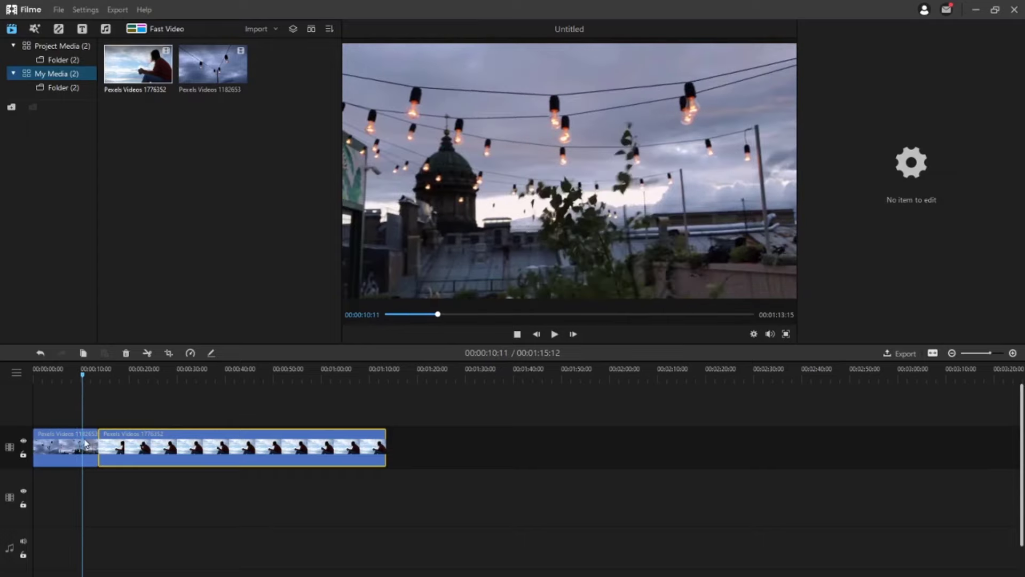
{"action": "left_click", "coordinate": [86, 443]}
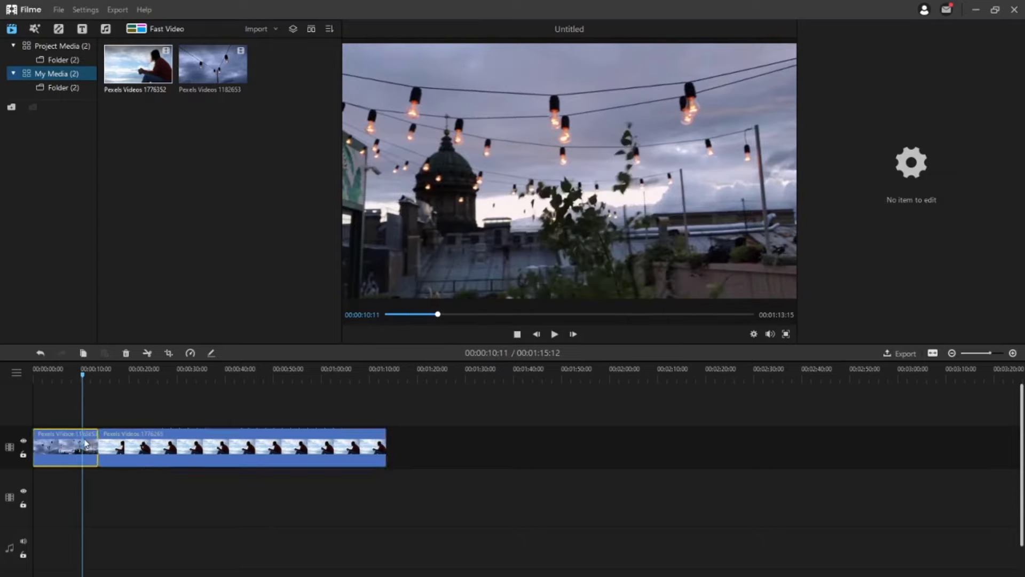
{"action": "left_click", "coordinate": [148, 354]}
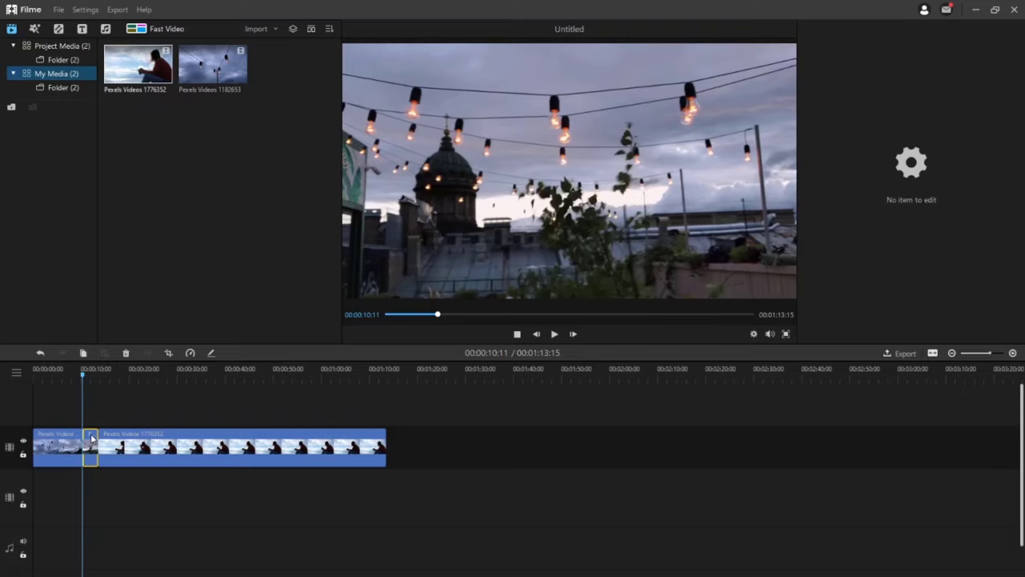
Delete the short split-off piece for a 00:01:10:10 total, then check it with timeline zoom.
{"action": "left_click", "coordinate": [126, 354]}
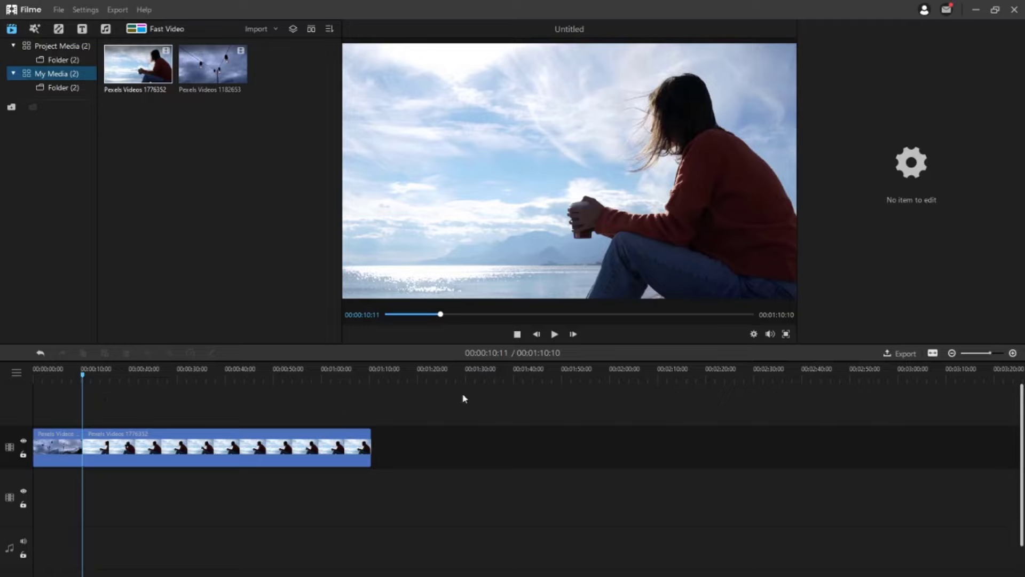
{"action": "left_click", "coordinate": [1012, 354]}
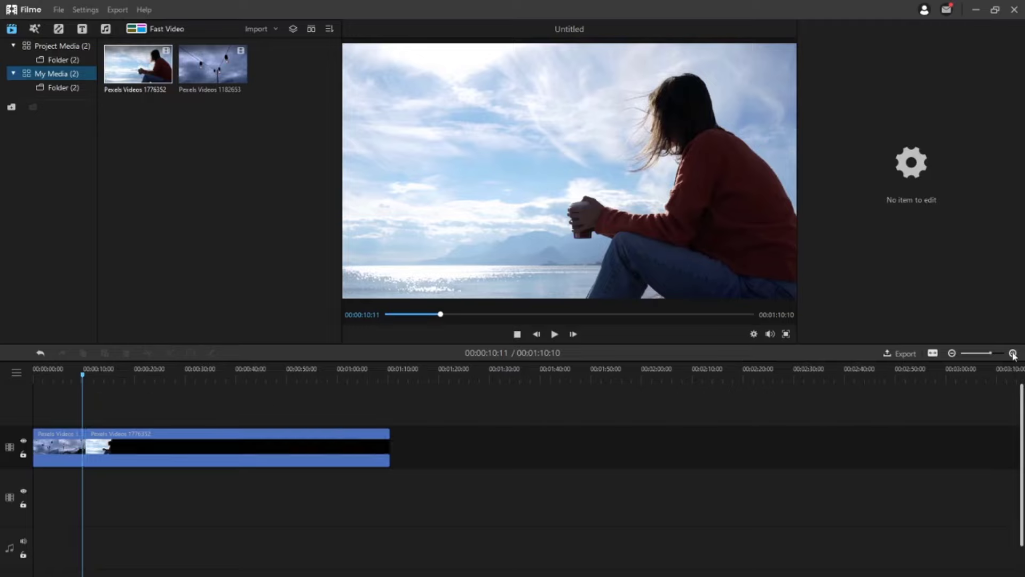
{"action": "left_click", "coordinate": [1013, 354]}
{"action": "left_click", "coordinate": [1013, 354]}
{"action": "left_click", "coordinate": [1013, 354]}
{"action": "left_click", "coordinate": [1013, 354]}
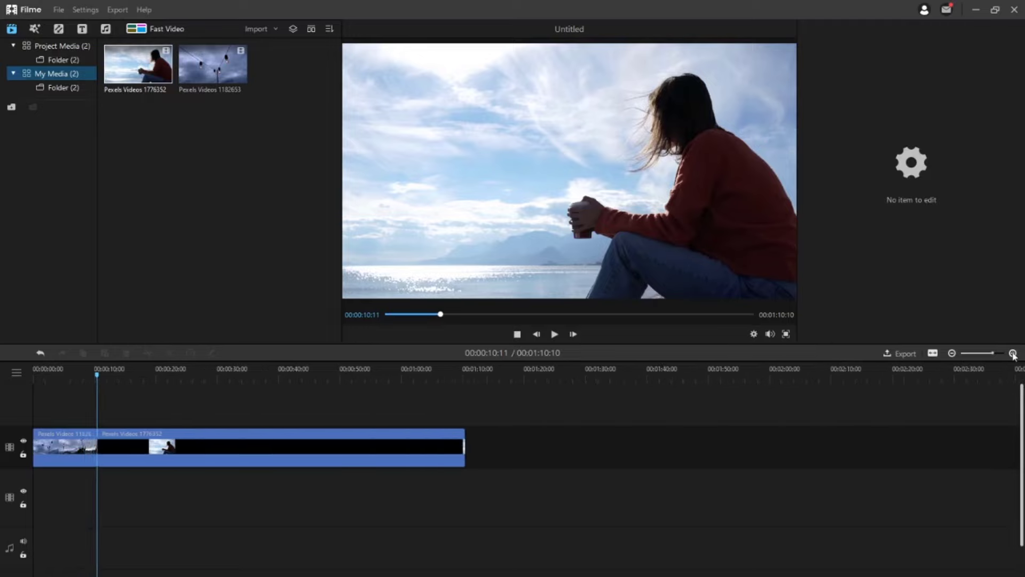
{"action": "left_click", "coordinate": [1013, 354]}
{"action": "left_click", "coordinate": [1013, 354]}
{"action": "left_click", "coordinate": [1013, 354]}
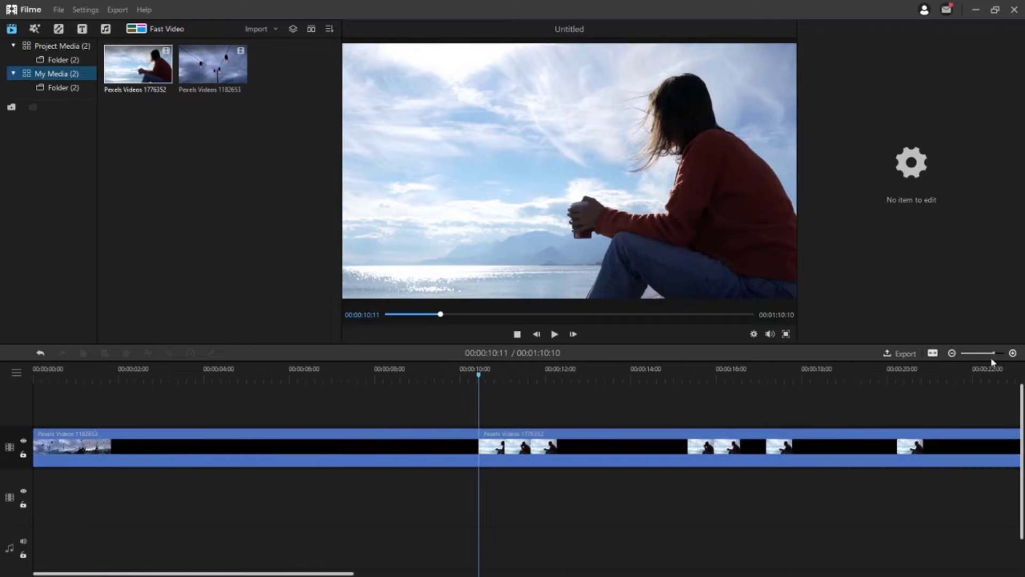
{"action": "left_click", "coordinate": [953, 353]}
{"action": "left_click", "coordinate": [952, 354]}
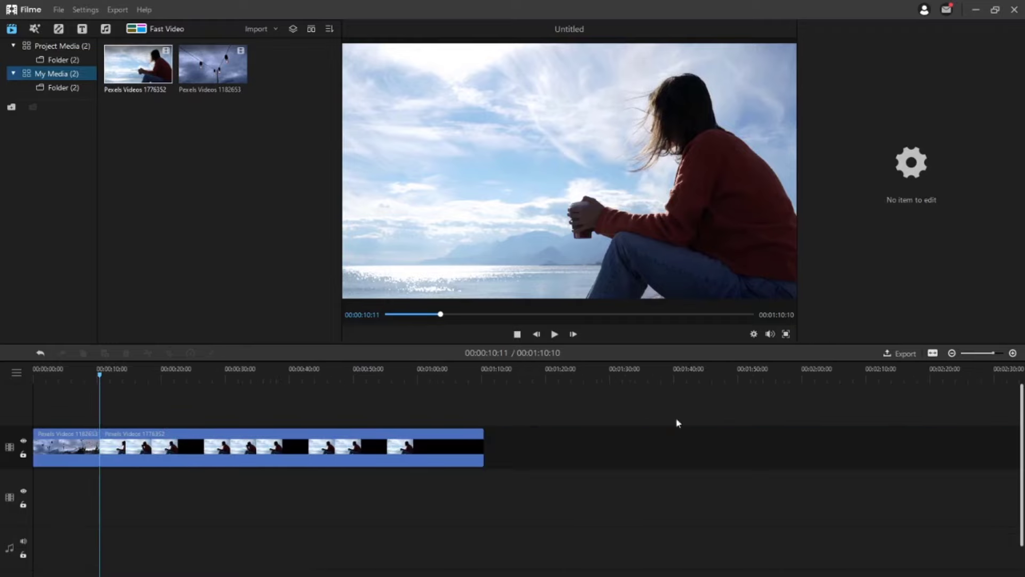
Set the first clip's speed to 1.5x, shortening the total to 00:01:06:23.
{"action": "left_click", "coordinate": [63, 442]}
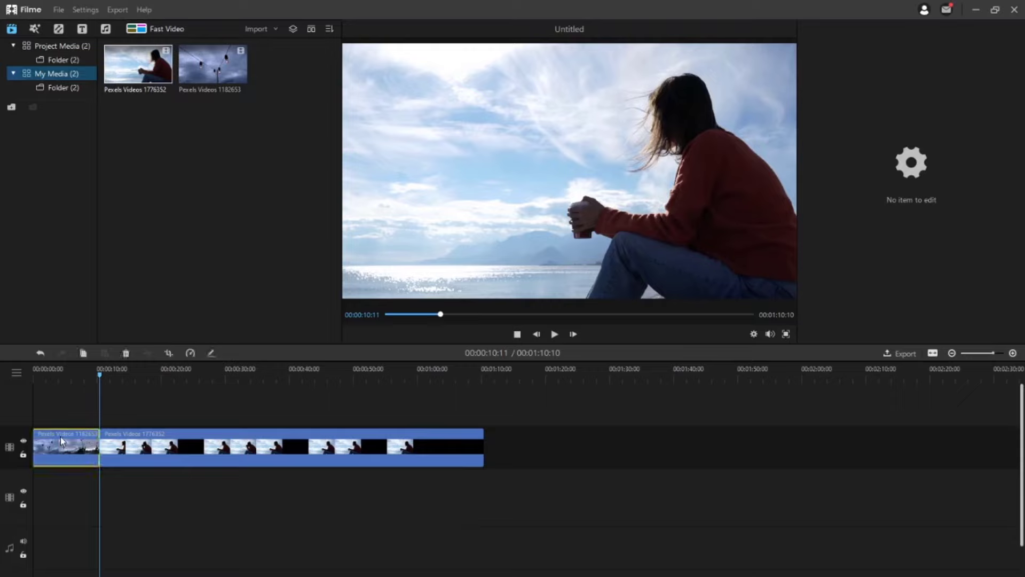
{"action": "left_click", "coordinate": [190, 355]}
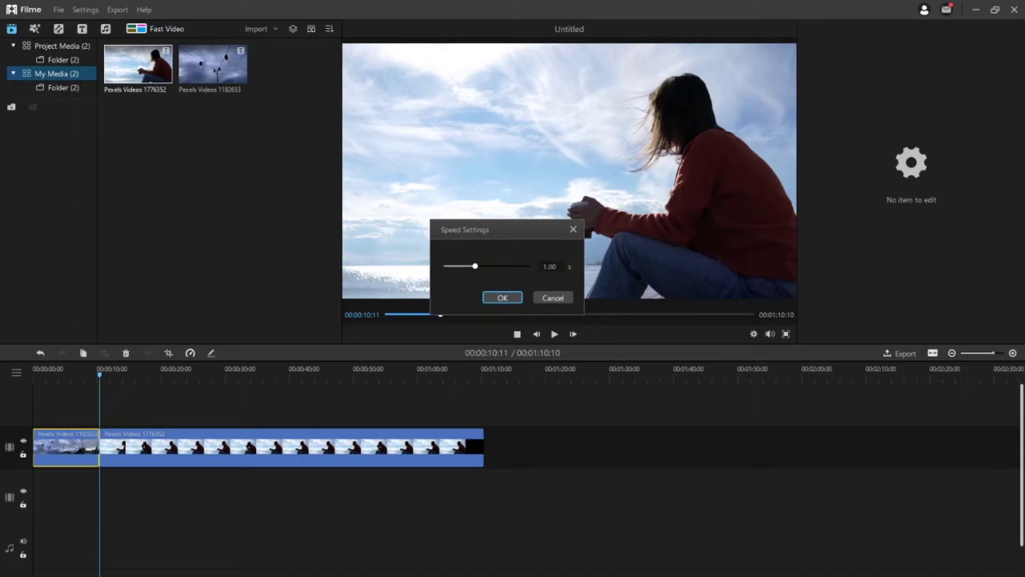
{"action": "double_click", "coordinate": [550, 267]}
{"action": "type", "text": "1"}
{"action": "left_click", "coordinate": [521, 299]}
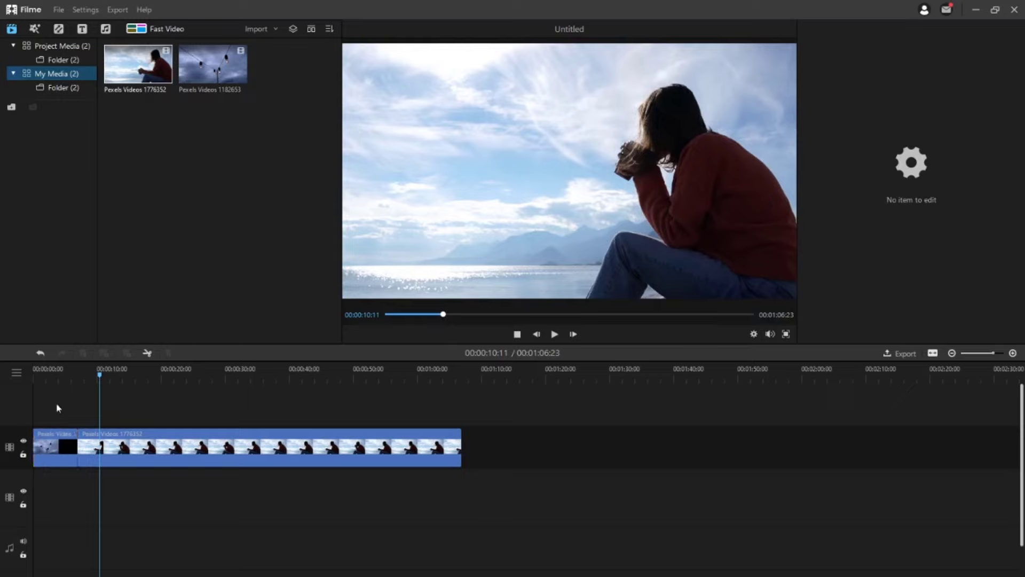
Drop a CrossWarp transition between the two Pexels clips and preview it.
{"action": "left_click", "coordinate": [113, 441]}
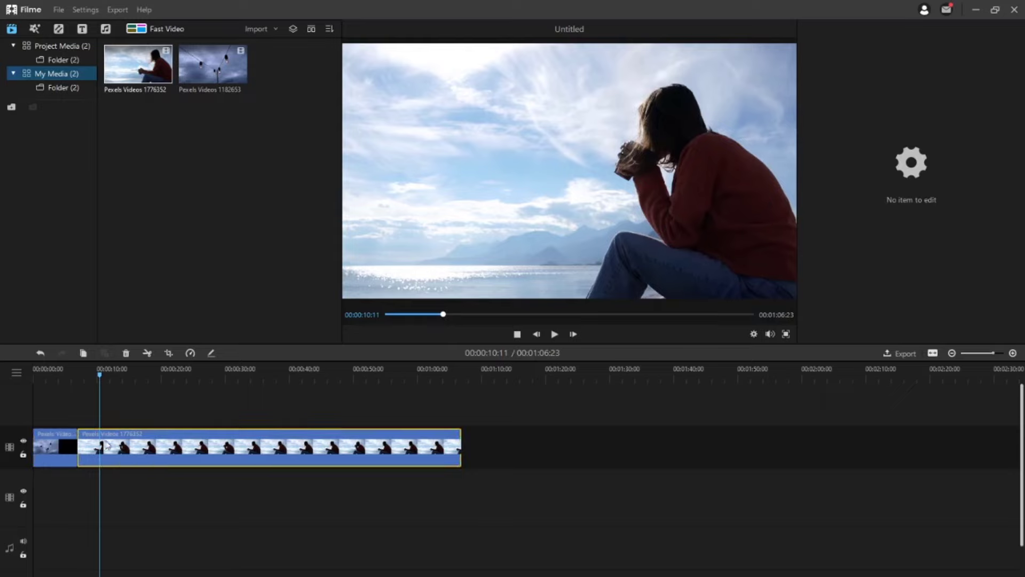
{"action": "left_click", "coordinate": [72, 379]}
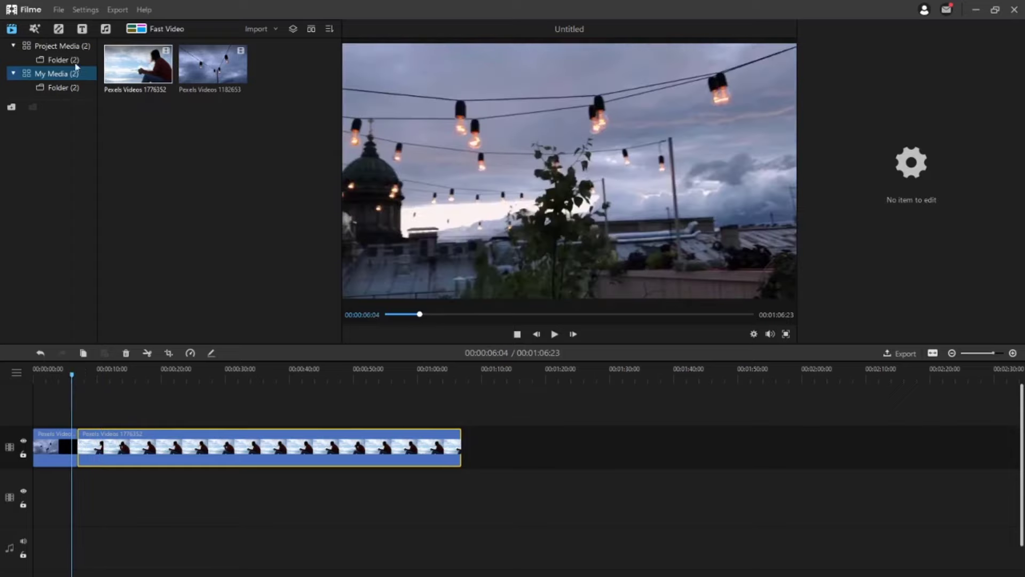
{"action": "left_click", "coordinate": [59, 29]}
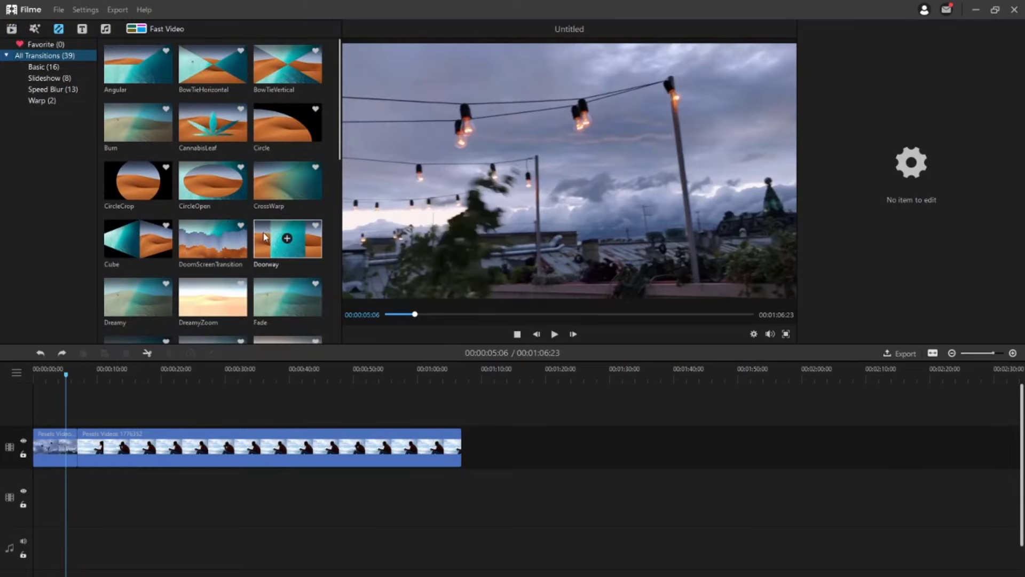
{"action": "mouse_move", "coordinate": [291, 183]}
{"action": "left_click_drag", "start_coordinate": [291, 183], "coordinate": [77, 449]}
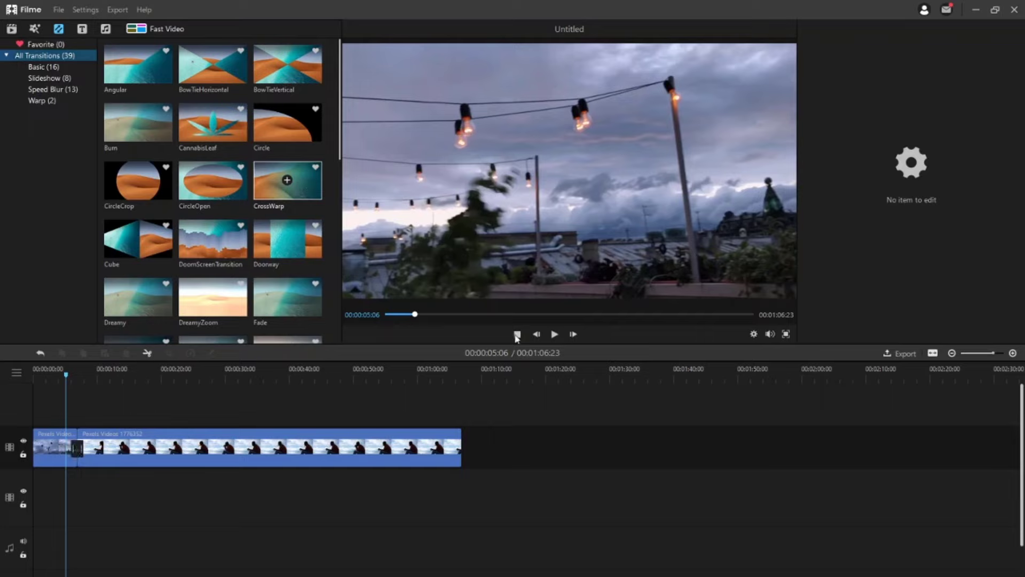
{"action": "left_click", "coordinate": [554, 335]}
{"action": "left_click", "coordinate": [554, 334]}
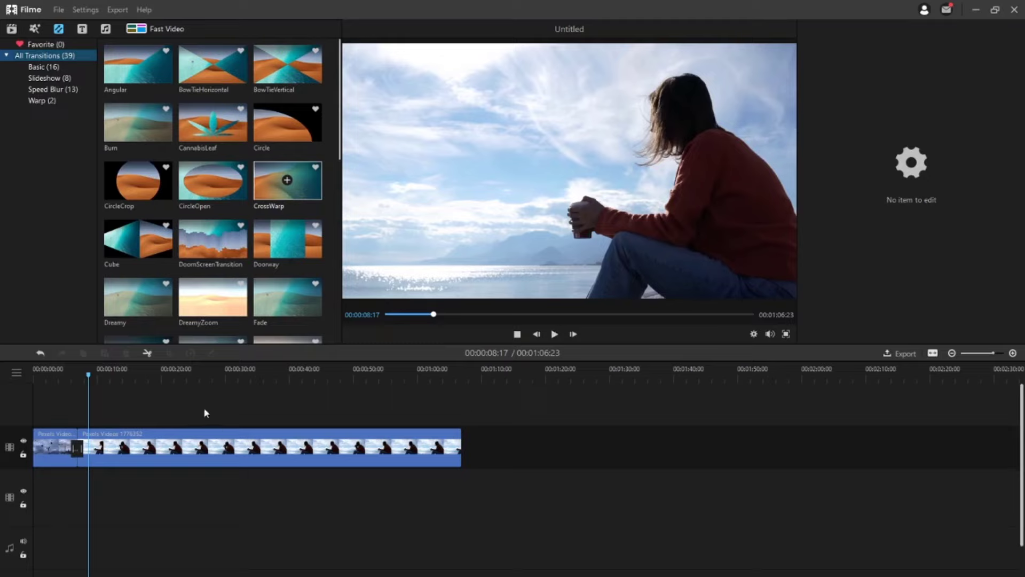
Add the Title 3 text style from All Text to a new track above the video.
{"action": "left_click", "coordinate": [81, 28]}
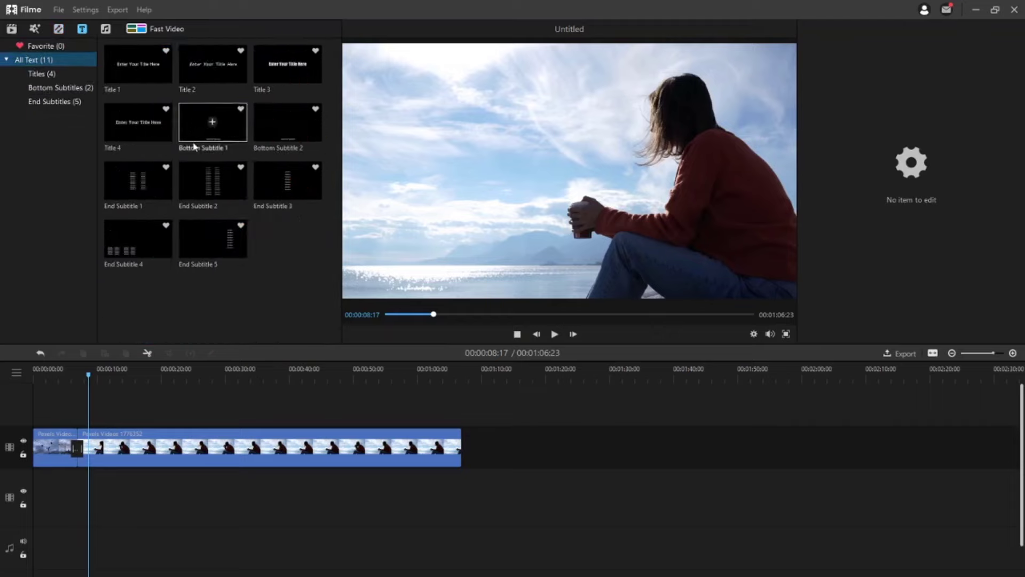
{"action": "left_click", "coordinate": [46, 74]}
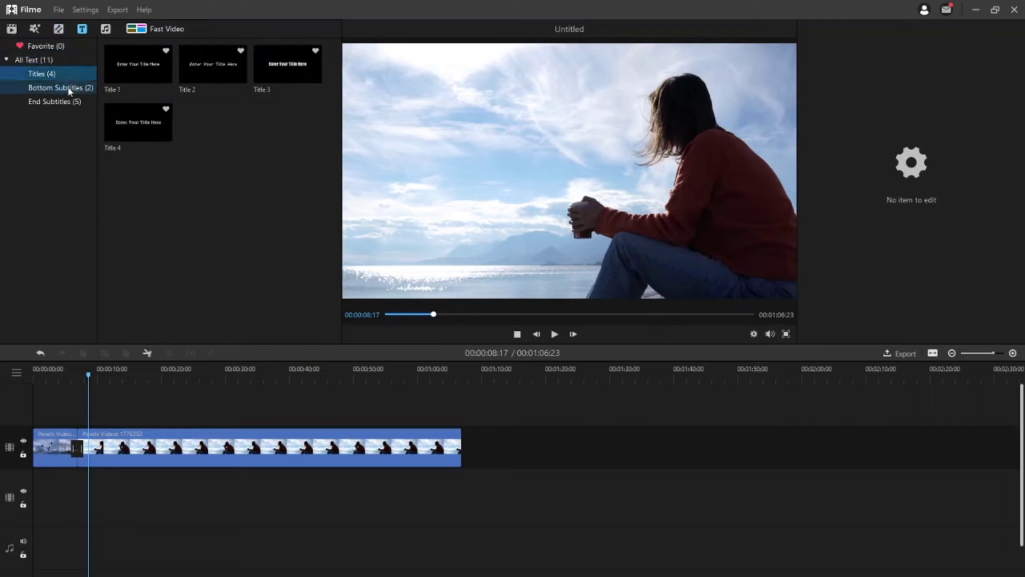
{"action": "left_click", "coordinate": [68, 88]}
{"action": "left_click", "coordinate": [57, 102]}
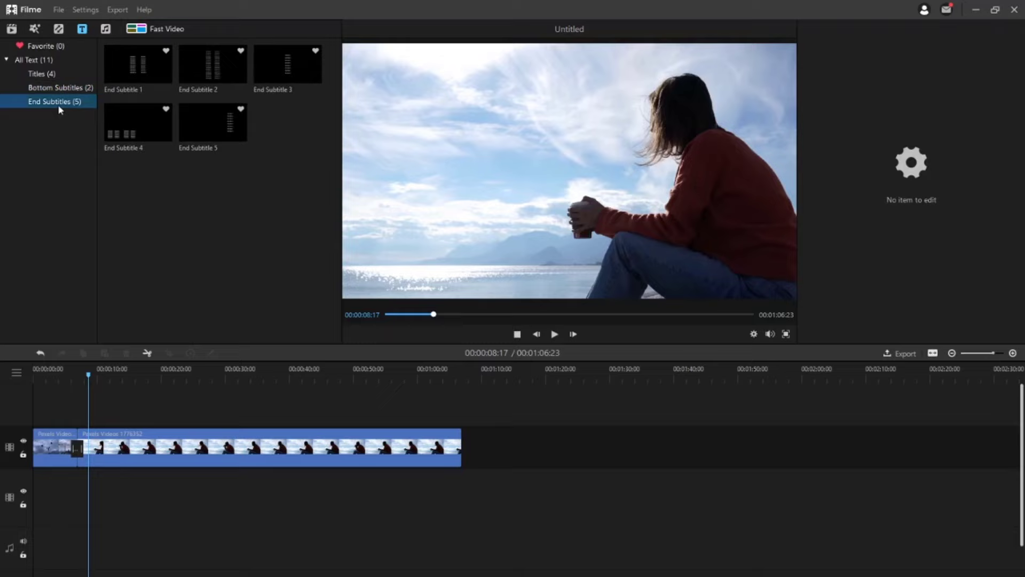
{"action": "left_click", "coordinate": [54, 60]}
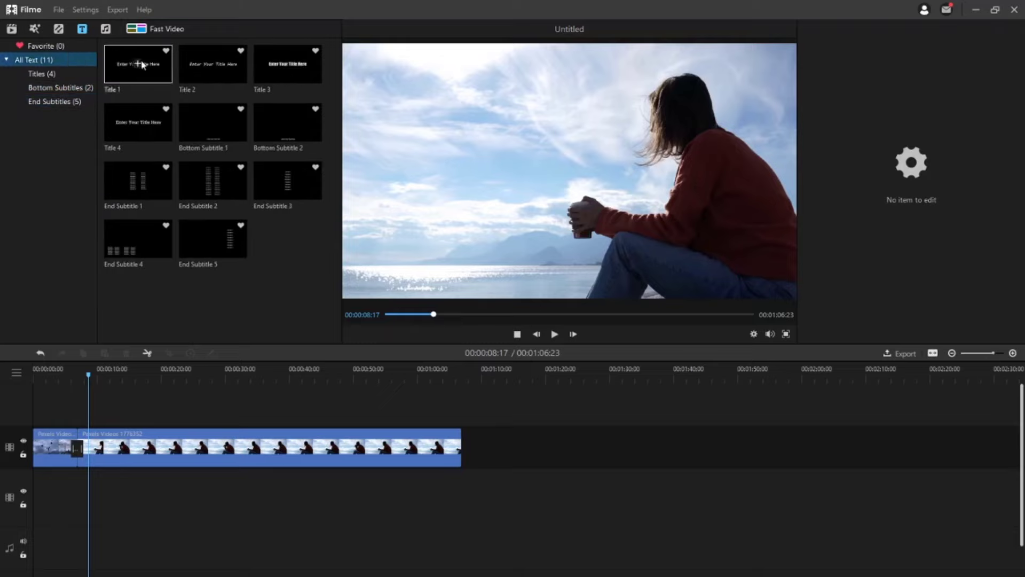
{"action": "left_click", "coordinate": [287, 64]}
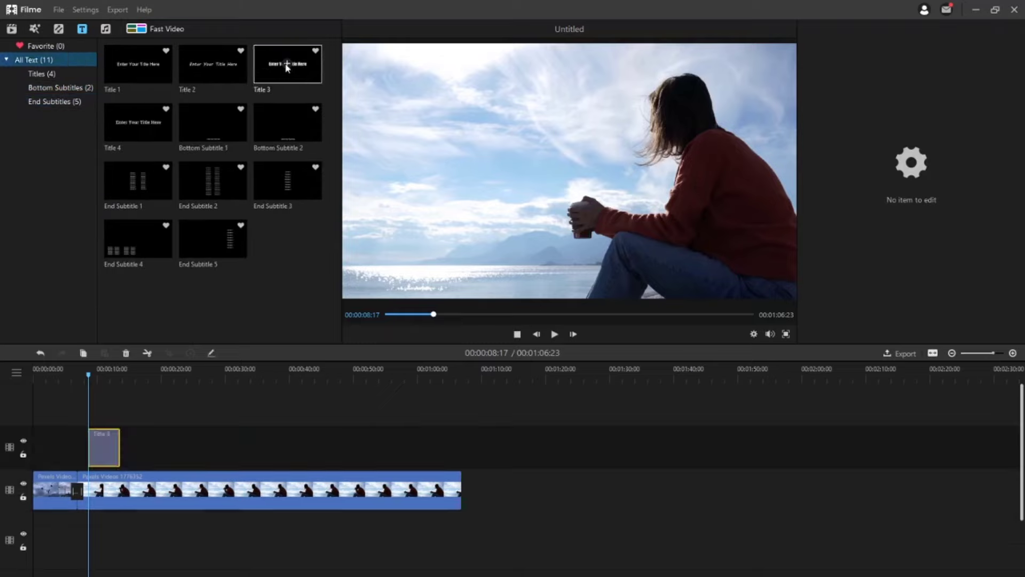
{"action": "left_click", "coordinate": [95, 447]}
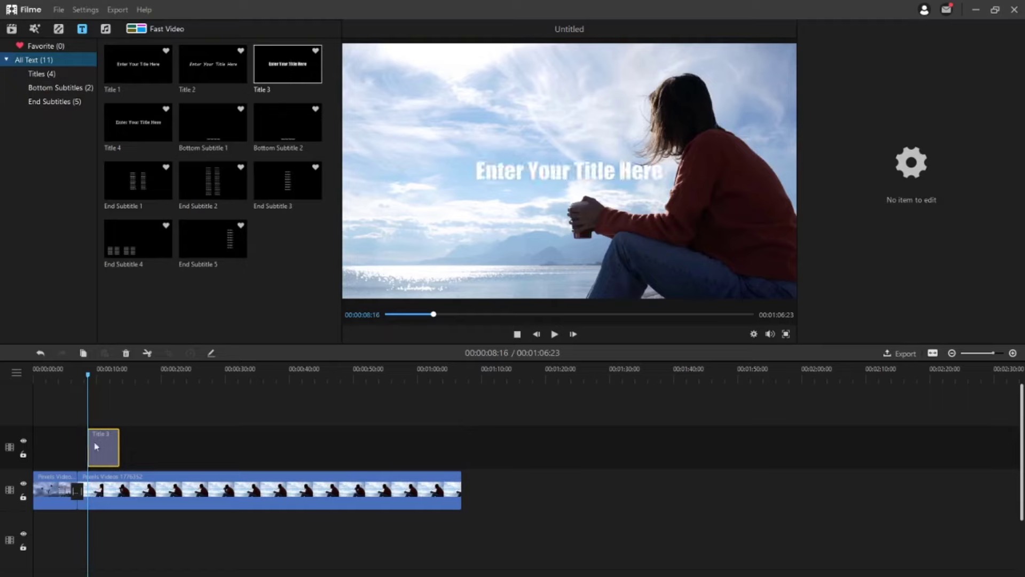
Replace the title text with 'GOOD DAY!' and move it to the lower left of the frame.
{"action": "double_click", "coordinate": [95, 446]}
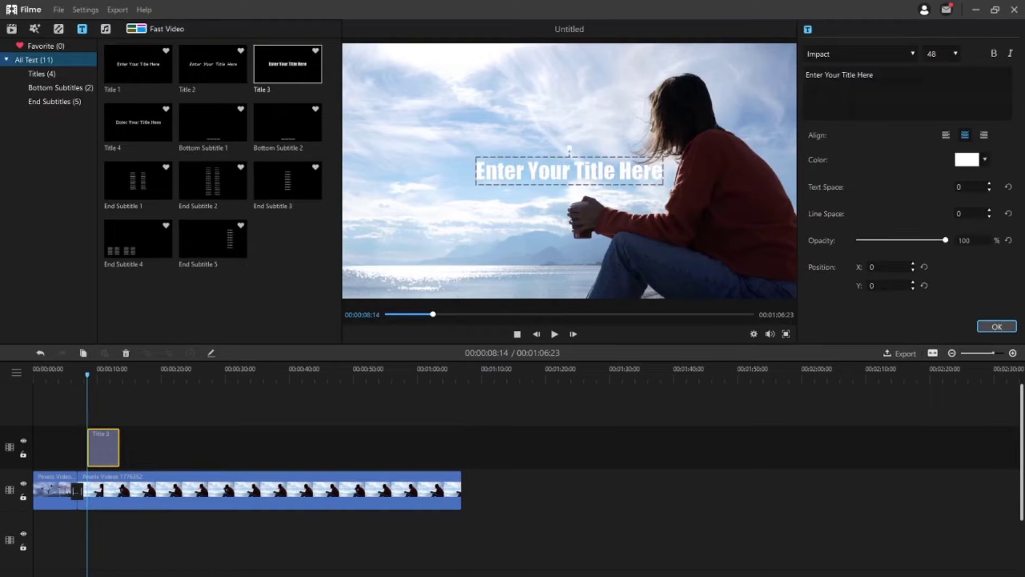
{"action": "left_click_drag", "start_coordinate": [875, 75], "coordinate": [796, 71]}
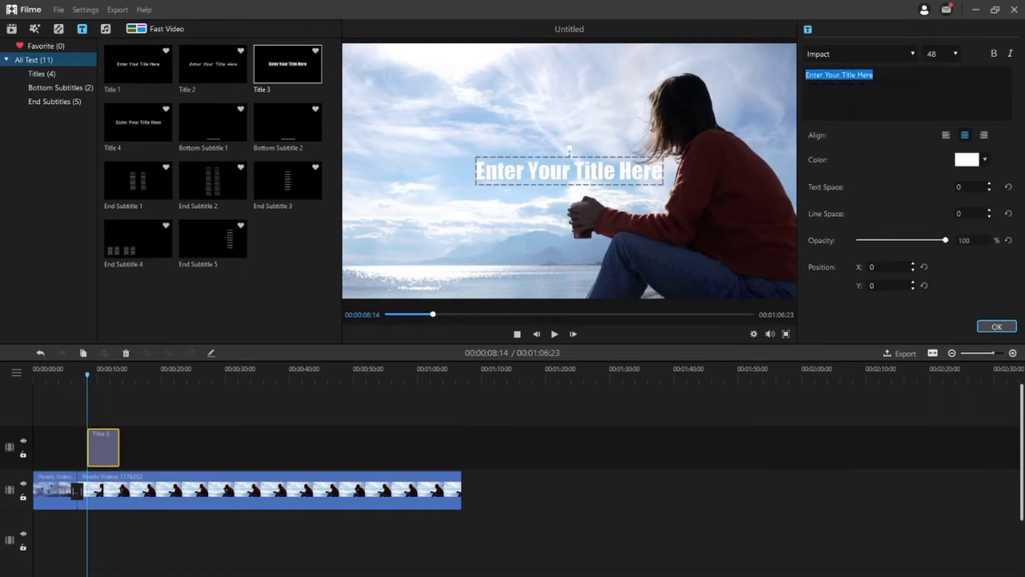
{"action": "type", "text": "GOOD DAY!"}
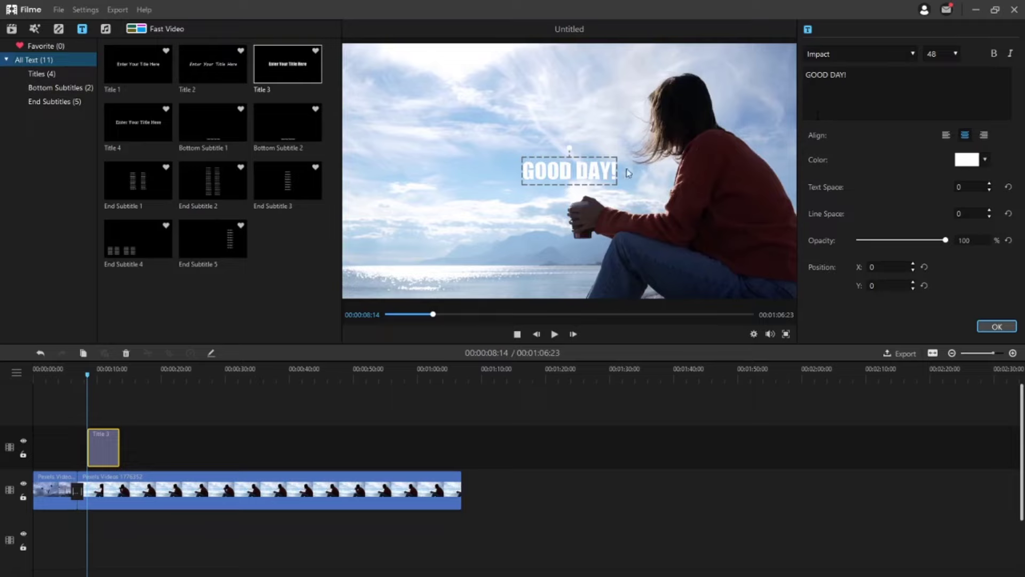
{"action": "left_click_drag", "start_coordinate": [596, 165], "coordinate": [435, 241]}
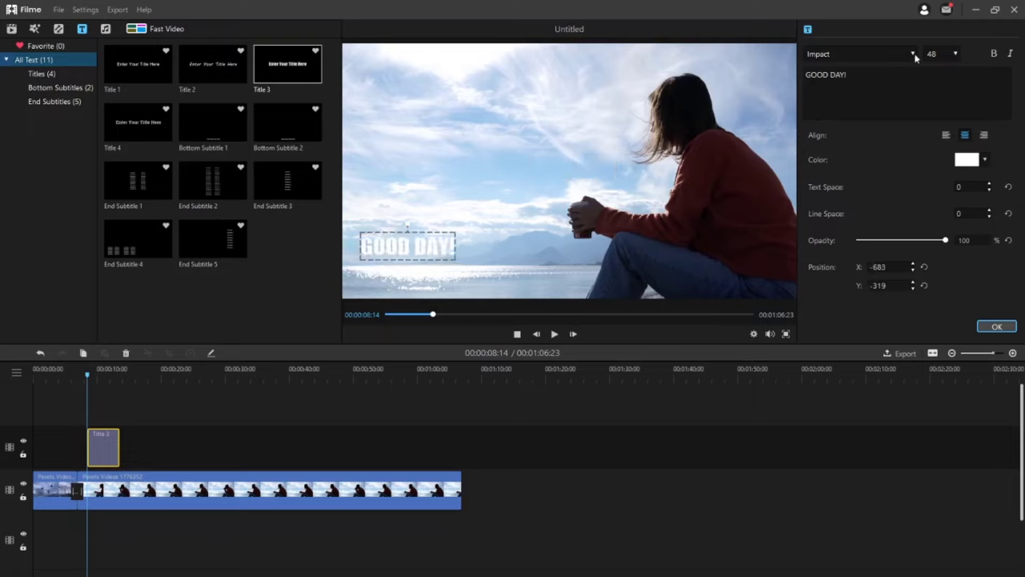
Left-align the title, make it red, adjust its opacity and close the text settings.
{"action": "left_click", "coordinate": [946, 135]}
{"action": "left_click", "coordinate": [981, 159]}
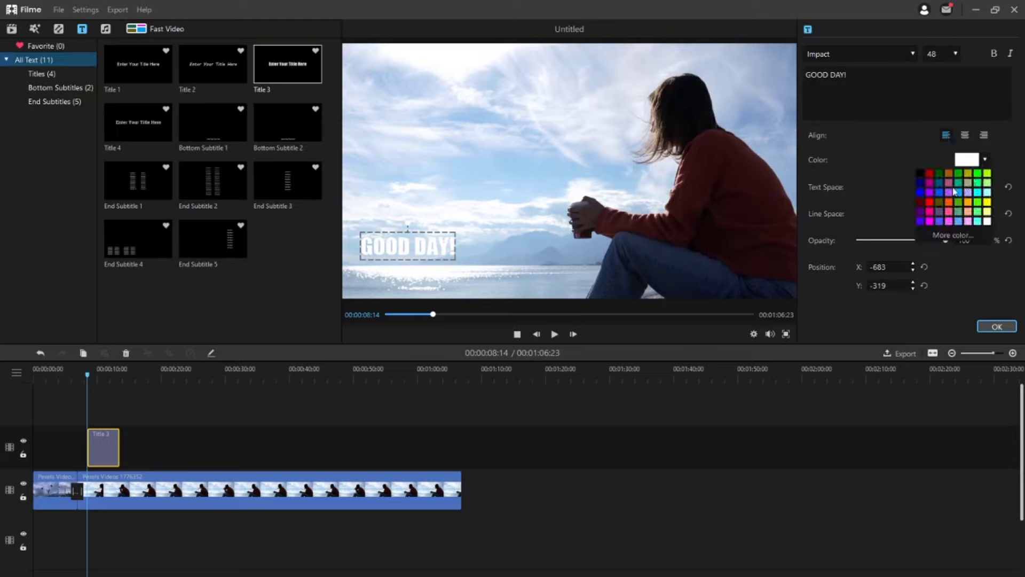
{"action": "left_click", "coordinate": [933, 178]}
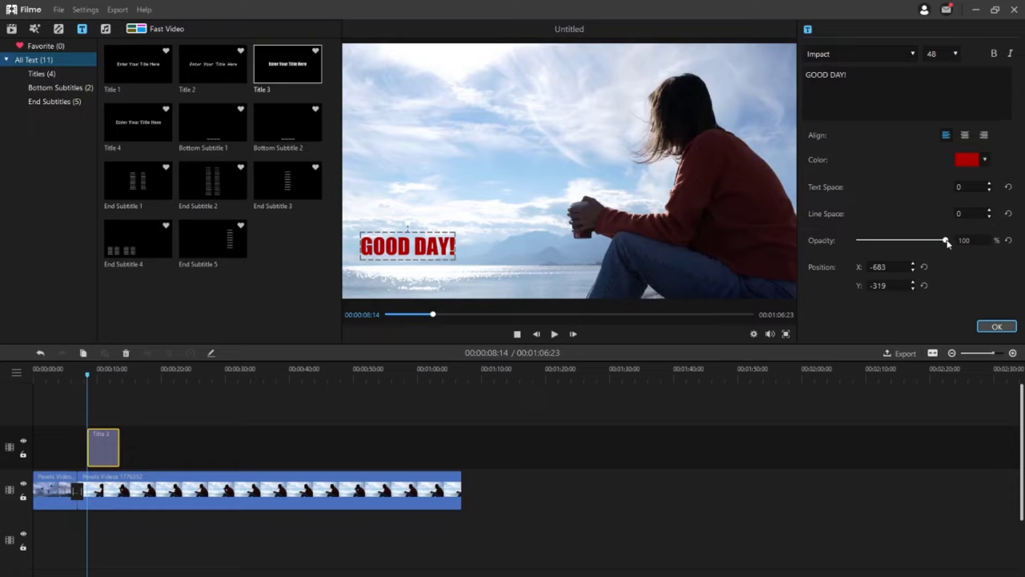
{"action": "mouse_move", "coordinate": [947, 241]}
{"action": "left_mouse_down"}
{"action": "mouse_move", "coordinate": [915, 242]}
{"action": "mouse_move", "coordinate": [949, 240]}
{"action": "left_mouse_up"}
{"action": "left_click", "coordinate": [989, 328]}
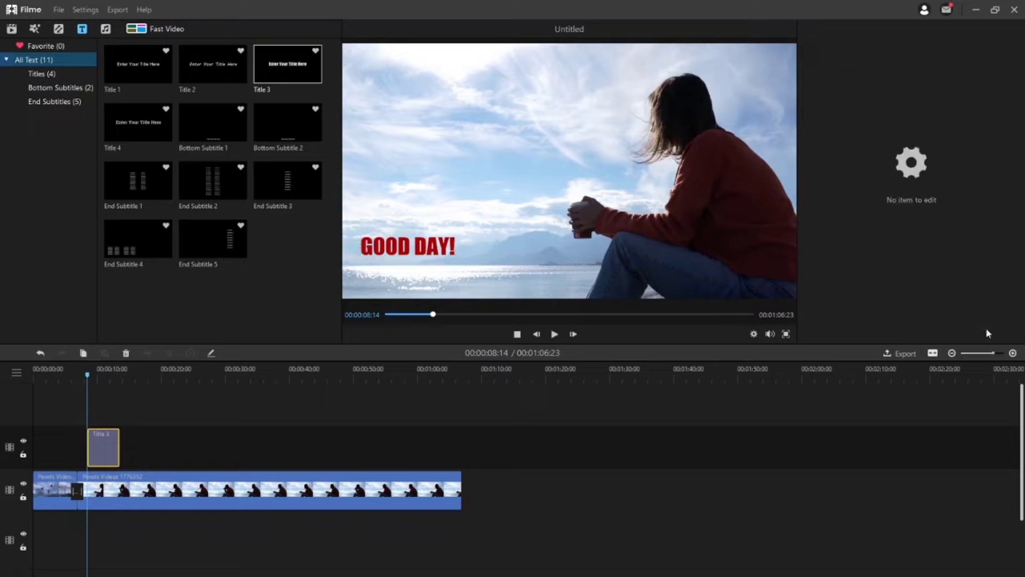
{"action": "left_click", "coordinate": [105, 28]}
{"action": "scroll", "coordinate": [213, 187], "scroll_direction": "down", "scroll_amount": 10}
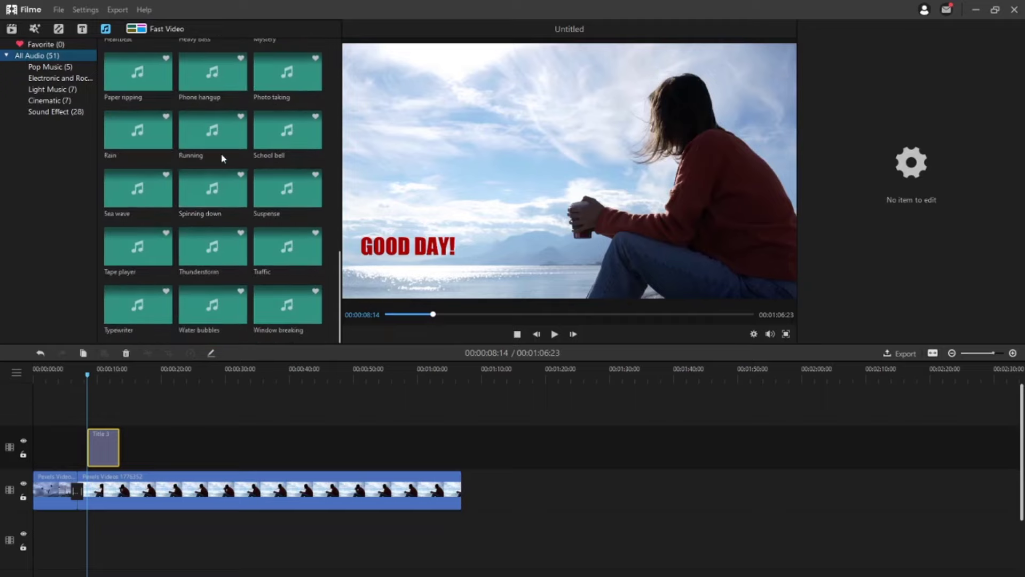
Scroll back up through the All Audio list of 51 tracks.
{"action": "scroll", "coordinate": [220, 148], "scroll_direction": "up", "scroll_amount": 10}
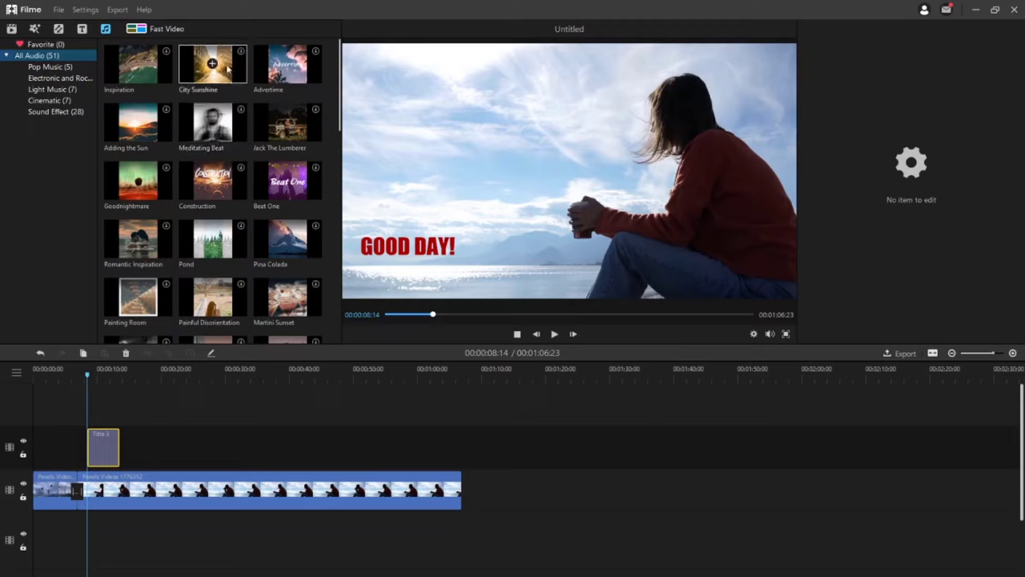
Import the Take It Easy - MBB music file into My Media.
{"action": "left_click", "coordinate": [12, 29]}
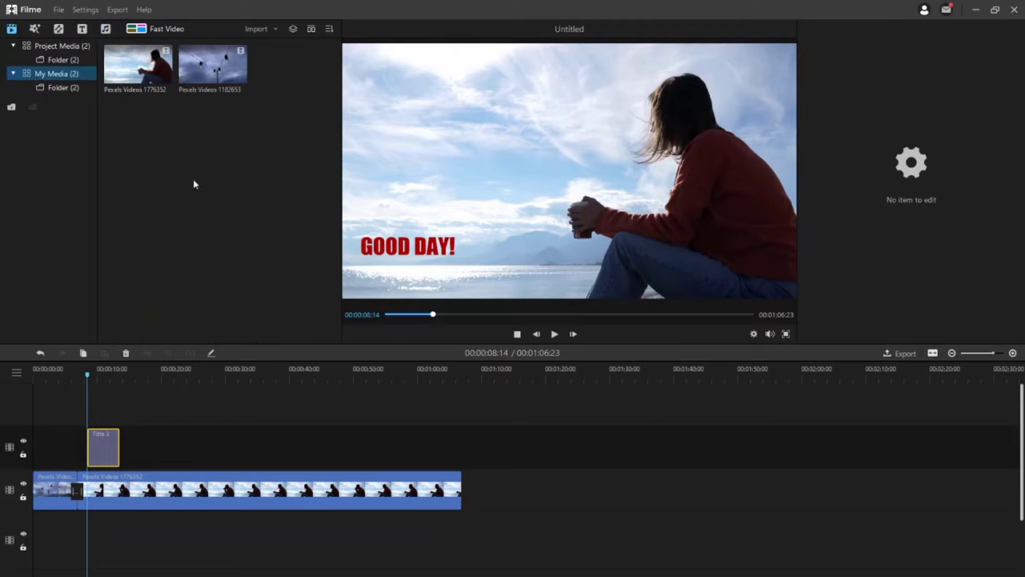
{"action": "left_click", "coordinate": [263, 33]}
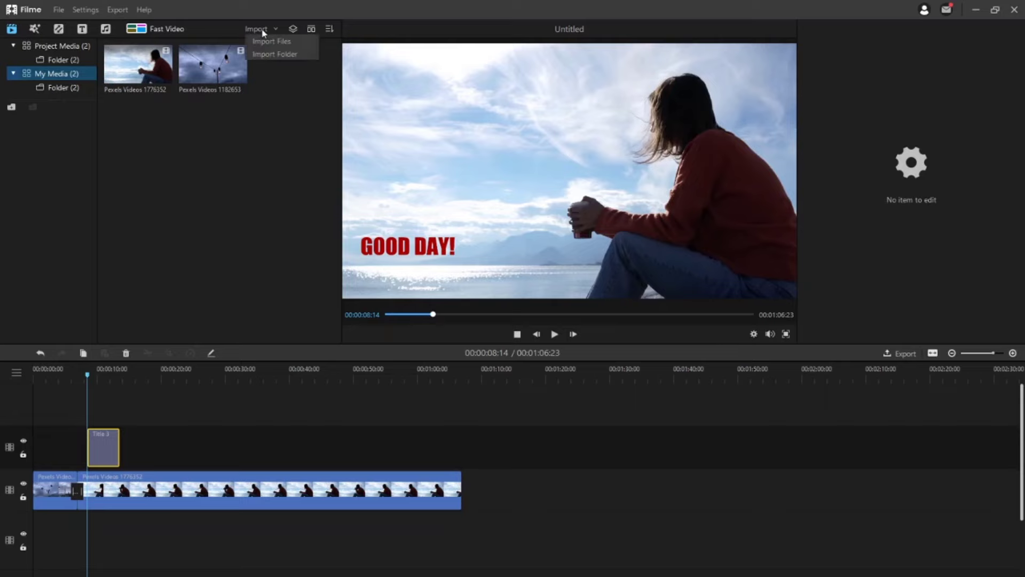
{"action": "left_click", "coordinate": [264, 39]}
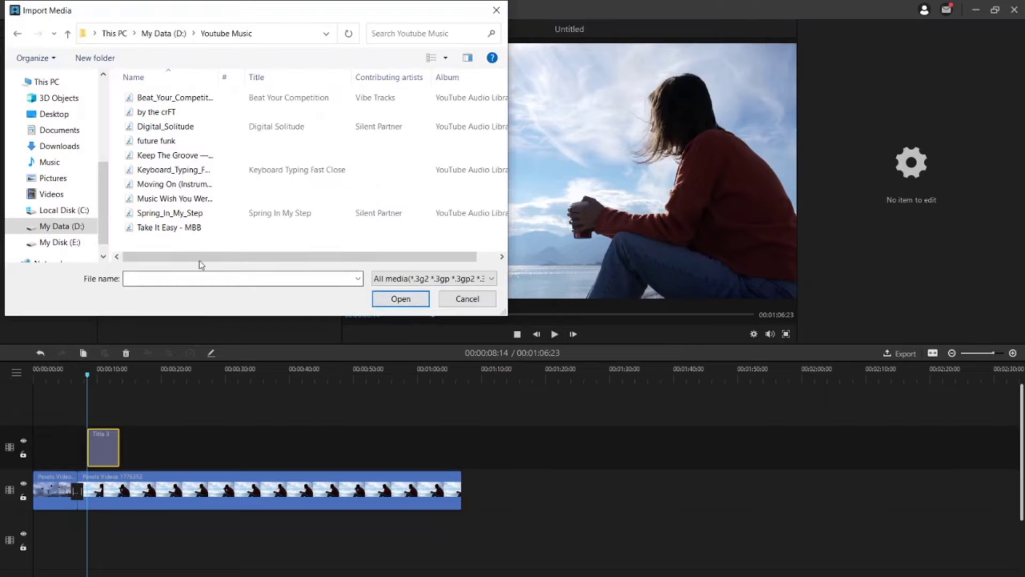
{"action": "left_click", "coordinate": [191, 227]}
{"action": "left_click", "coordinate": [401, 299]}
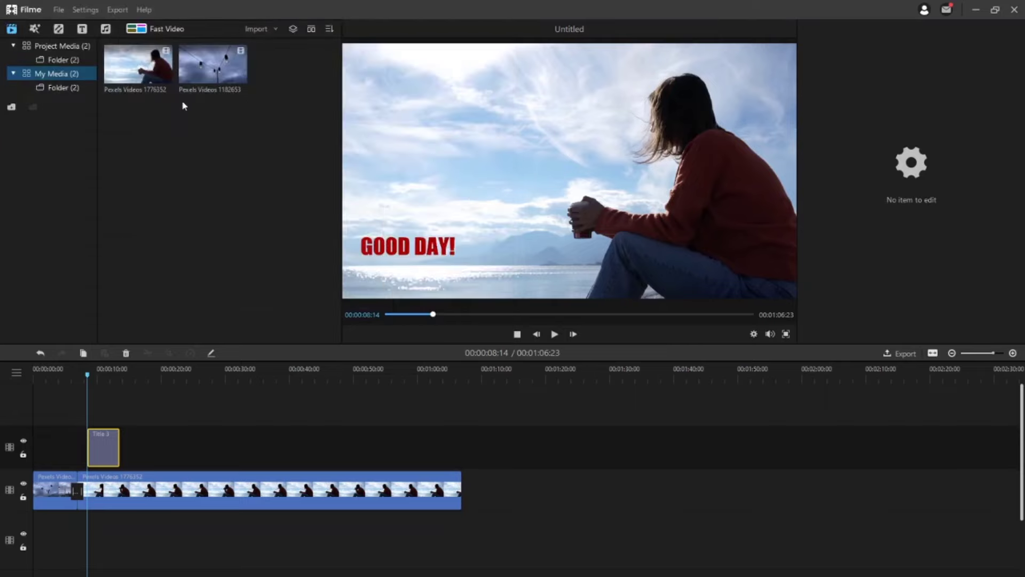
Add Take It Easy - MBB to an audio track starting at the project's beginning.
{"action": "mouse_move", "coordinate": [287, 64]}
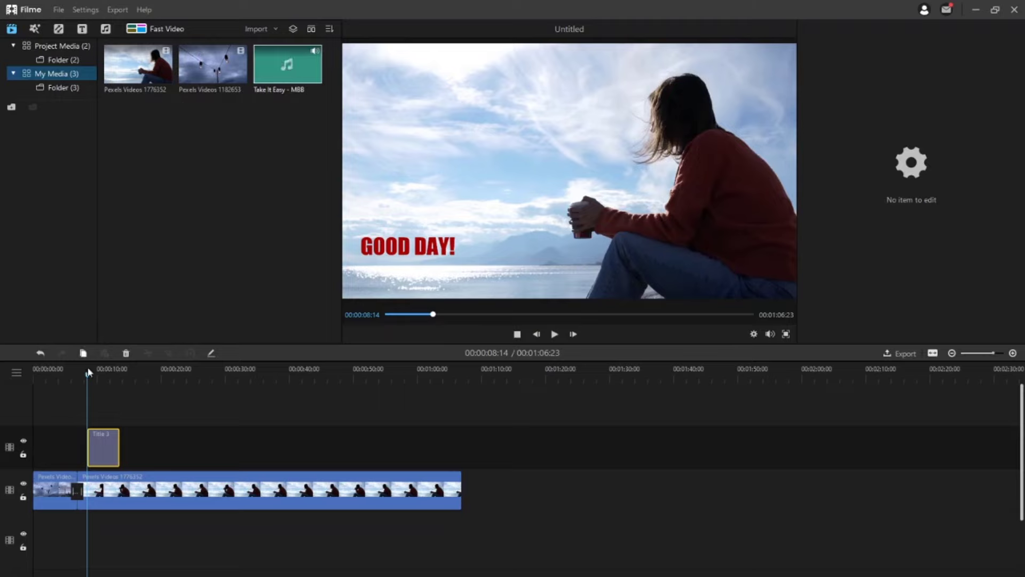
{"action": "left_click_drag", "start_coordinate": [88, 375], "coordinate": [27, 373]}
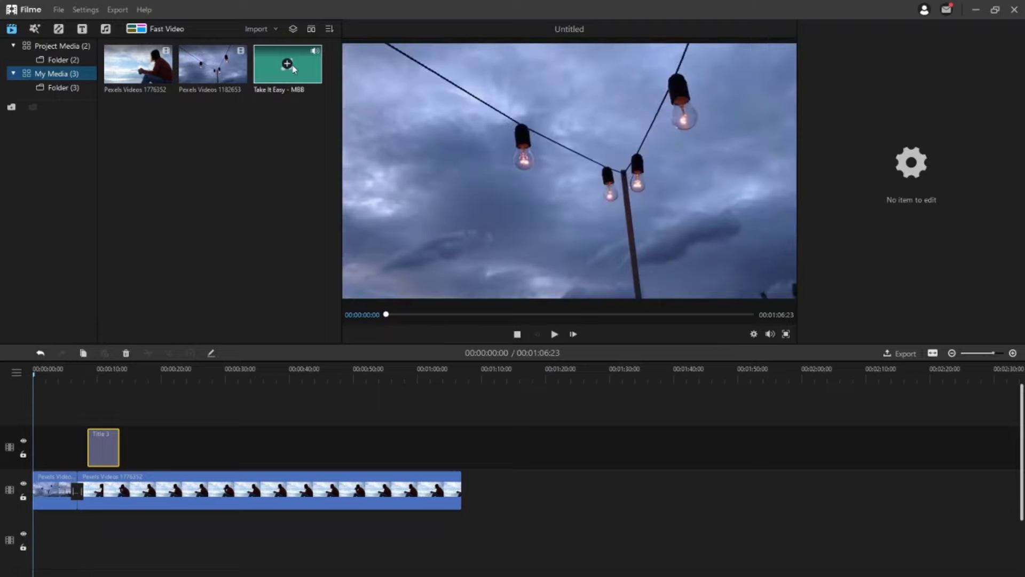
{"action": "left_click", "coordinate": [287, 64]}
{"action": "scroll", "coordinate": [447, 398], "scroll_direction": "down", "scroll_amount": 2}
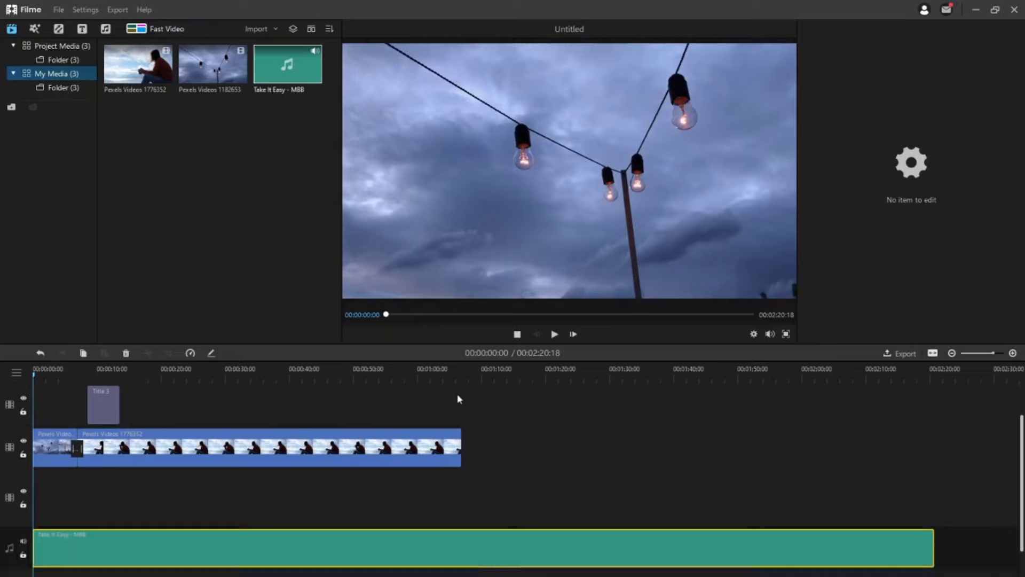
Split the music at the video's last frame and delete the tail, leaving 00:01:06:23 total.
{"action": "left_click", "coordinate": [463, 375]}
{"action": "left_click_drag", "start_coordinate": [463, 375], "coordinate": [461, 375]}
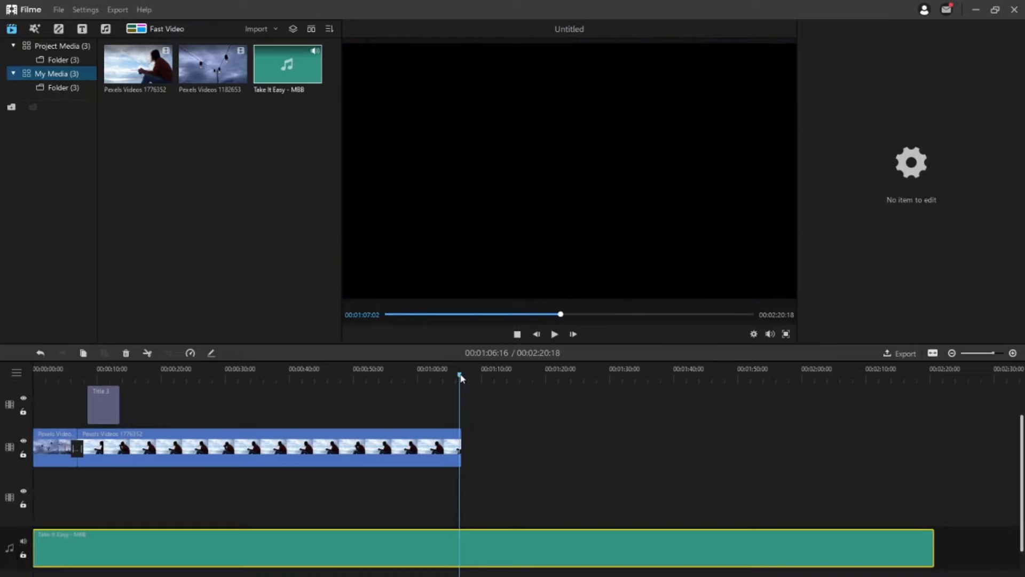
{"action": "left_click", "coordinate": [147, 353]}
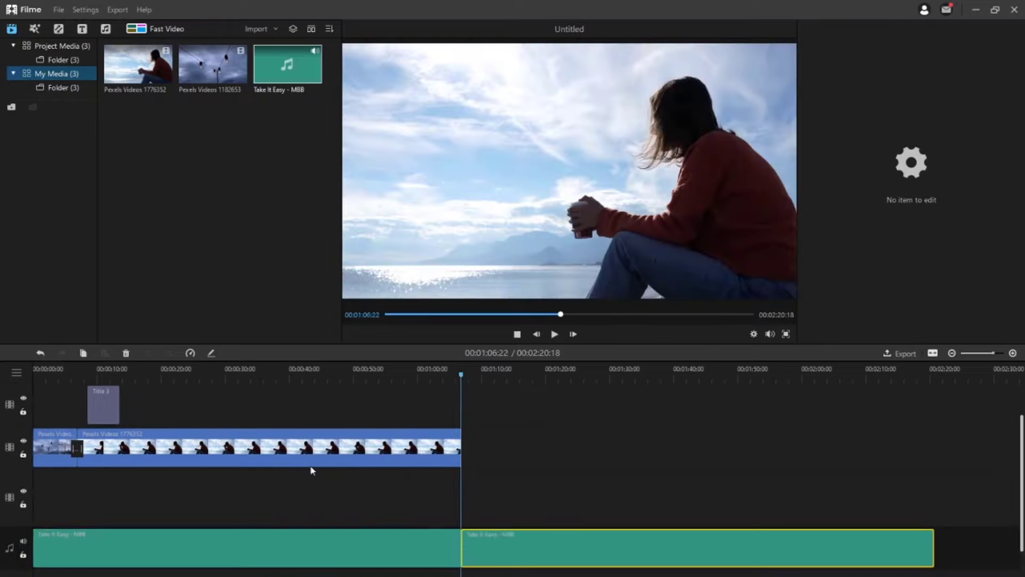
{"action": "key", "text": "Delete"}
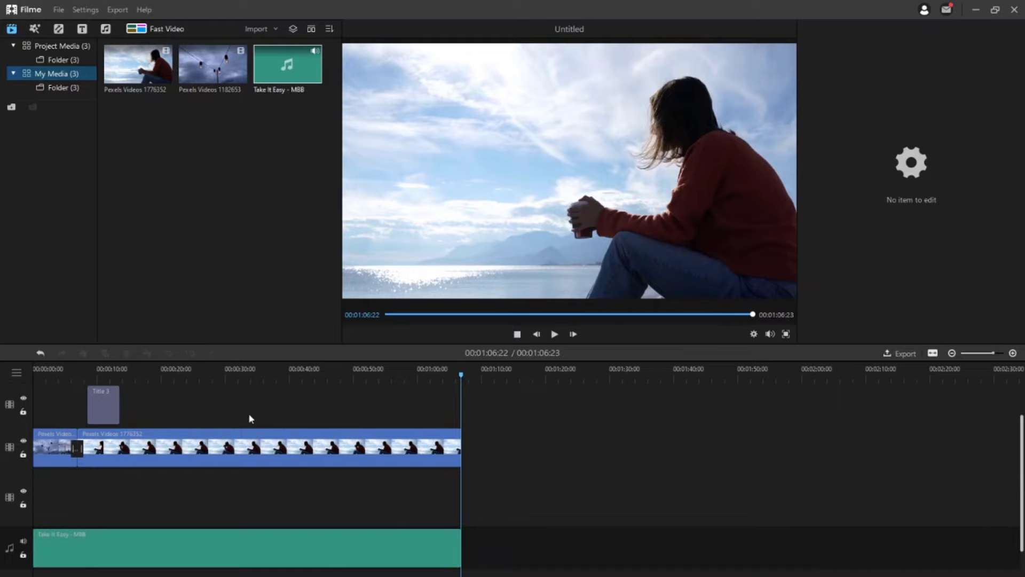
Export the project as My Video1.mp4 in MP4 format at the highest quality.
{"action": "left_click", "coordinate": [903, 354]}
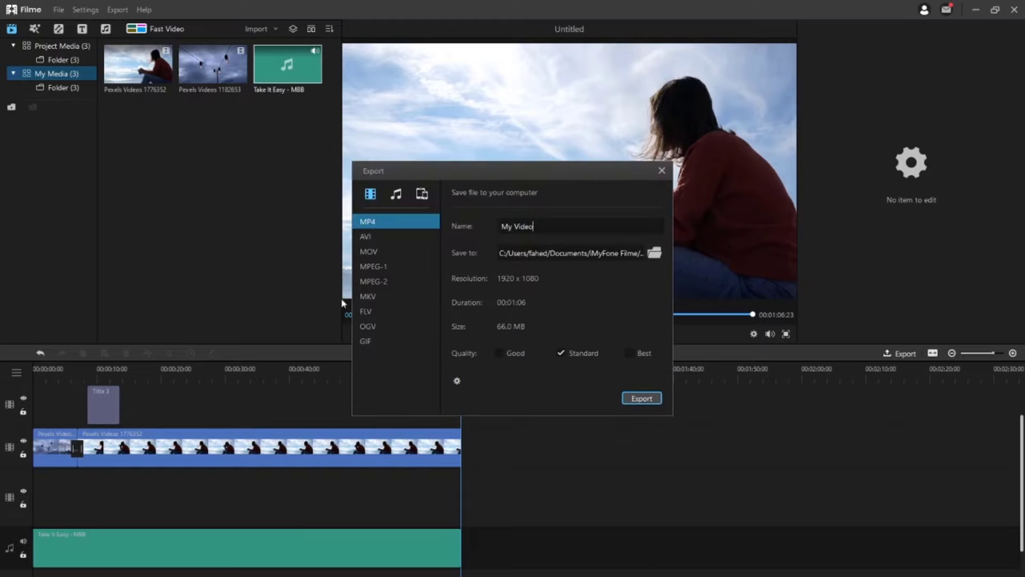
{"action": "left_click", "coordinate": [534, 226]}
{"action": "left_click", "coordinate": [630, 355]}
{"action": "left_click", "coordinate": [627, 402]}
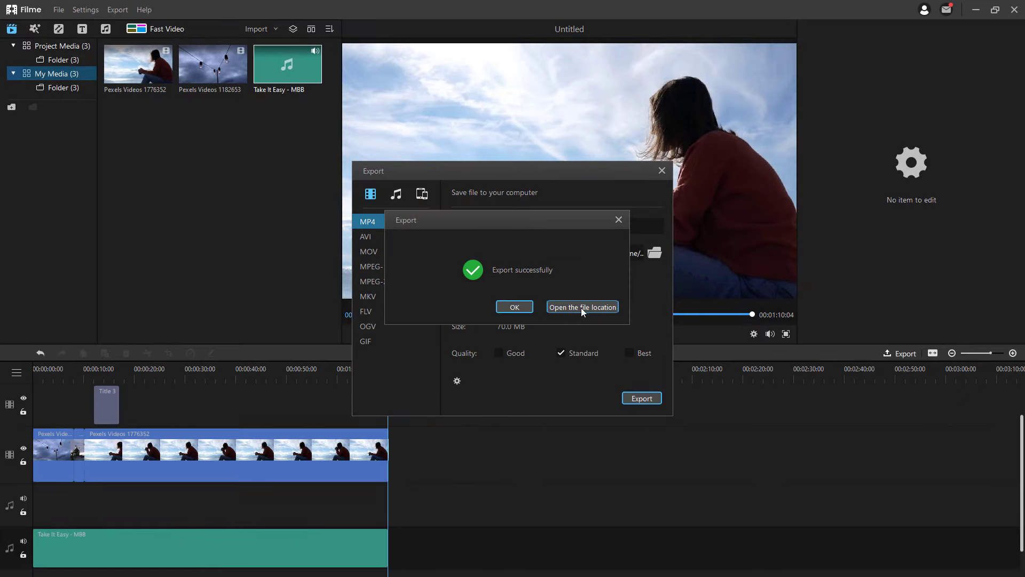
Open the Output folder, play My Video1 in Movies & TV, and close the player.
{"action": "left_click", "coordinate": [581, 307]}
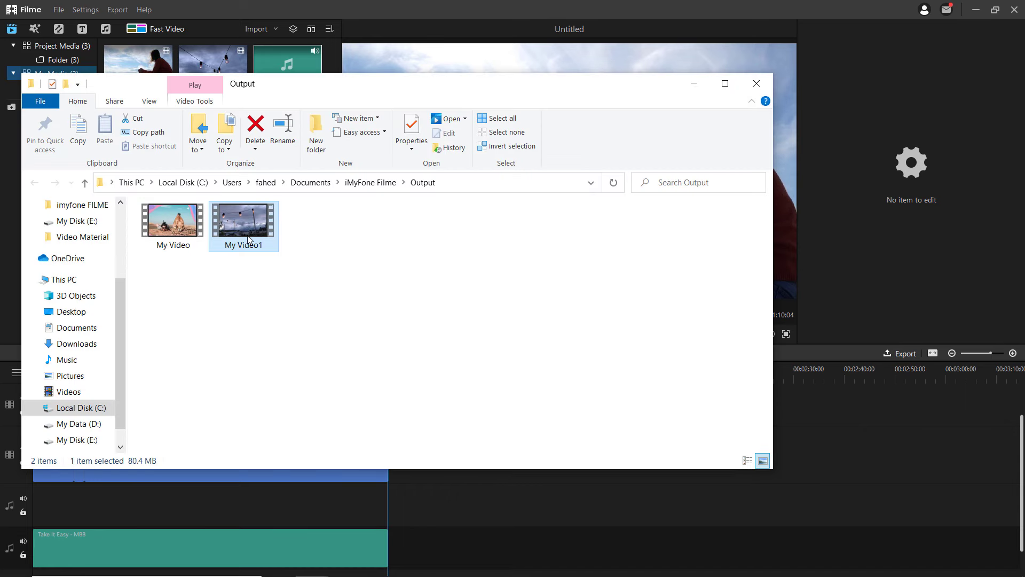
{"action": "double_click", "coordinate": [248, 239]}
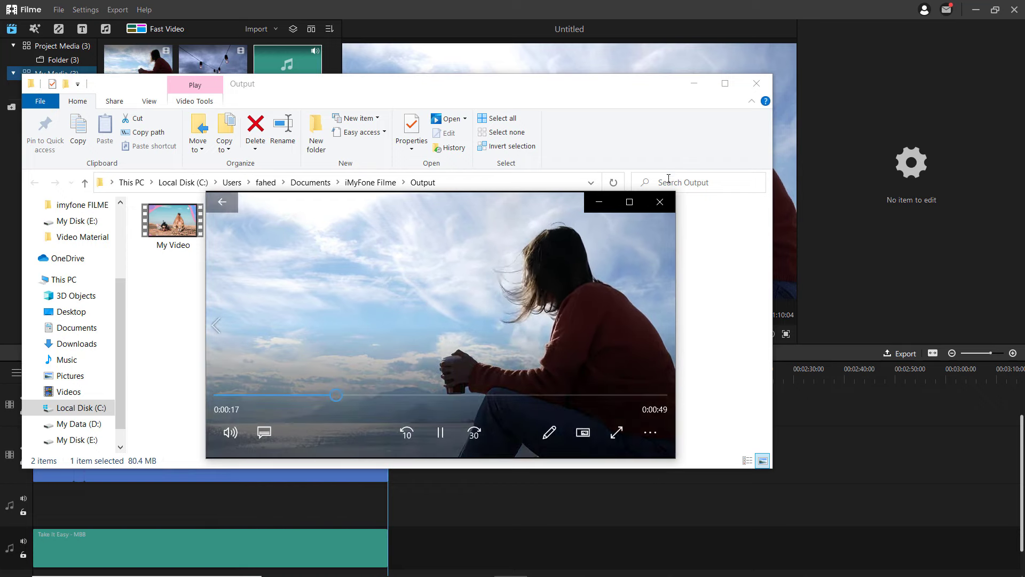
{"action": "left_click", "coordinate": [663, 201]}
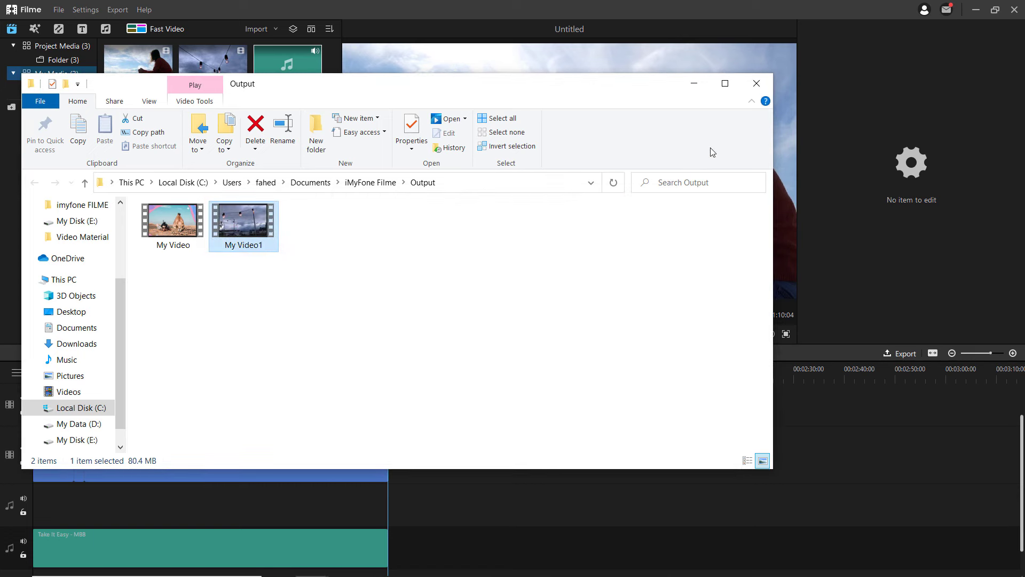
Close the Output folder, the Export successfully message and the Export dialog.
{"action": "left_click", "coordinate": [762, 89]}
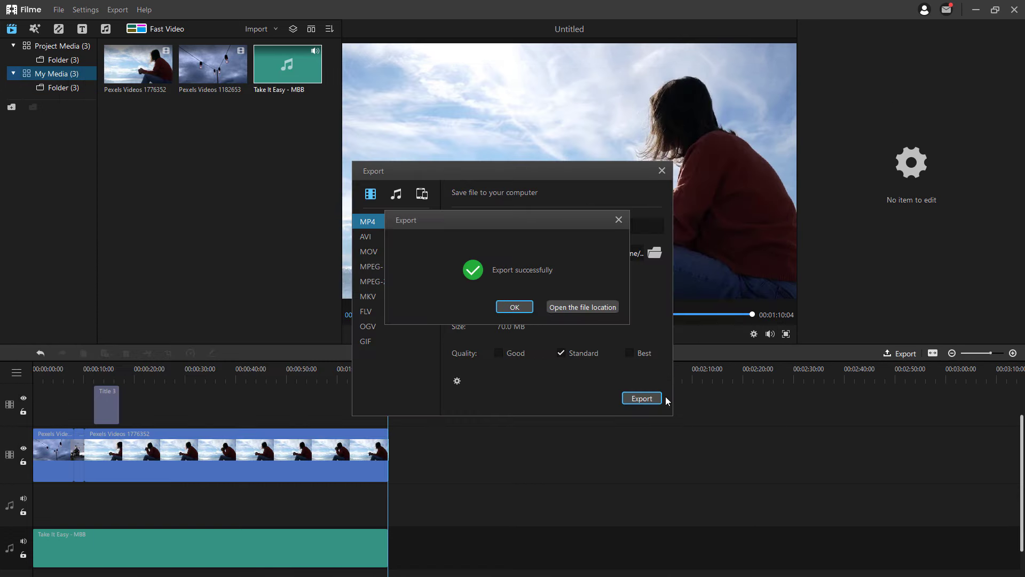
{"action": "left_click", "coordinate": [523, 312]}
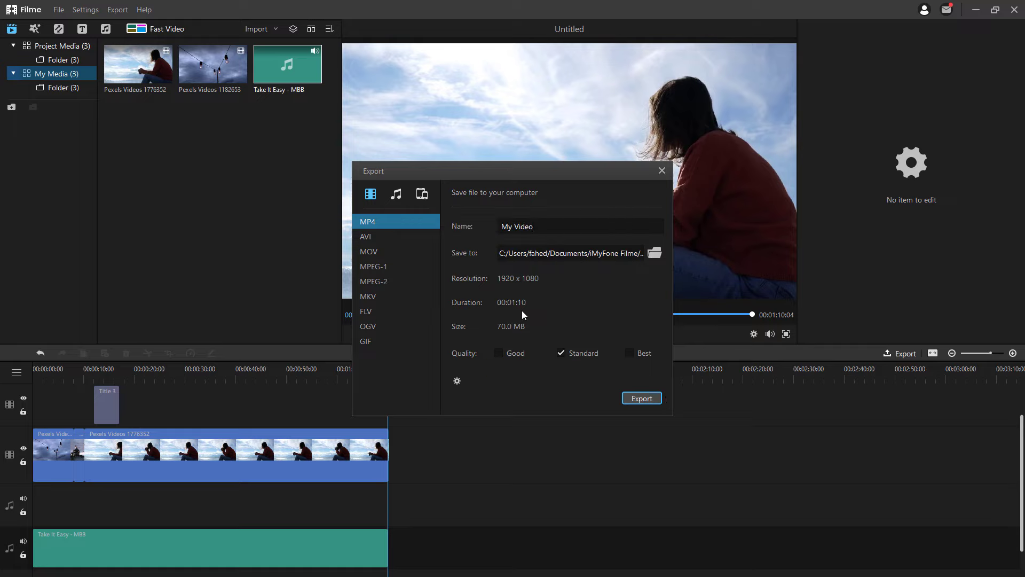
{"action": "left_click", "coordinate": [662, 171]}
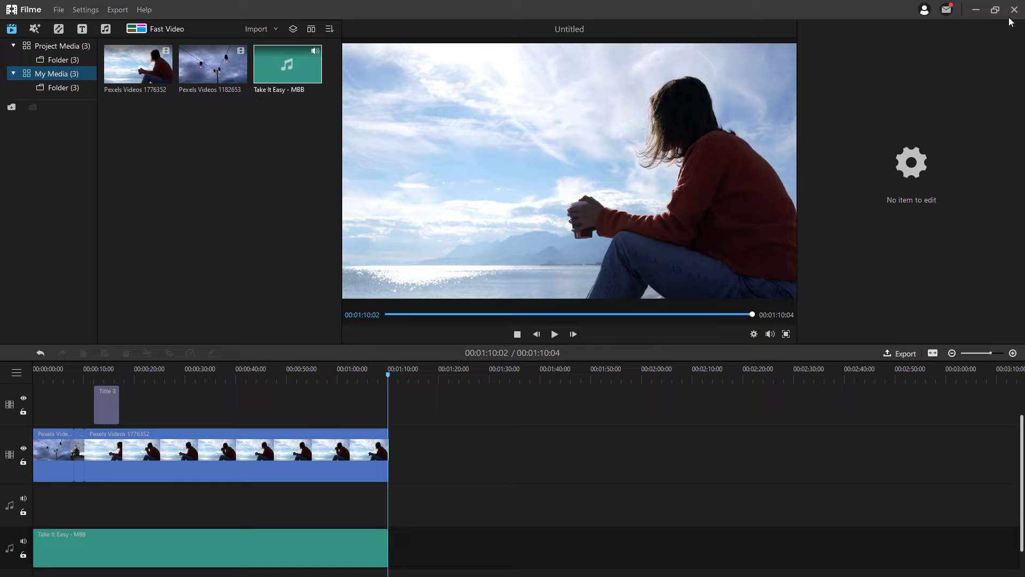